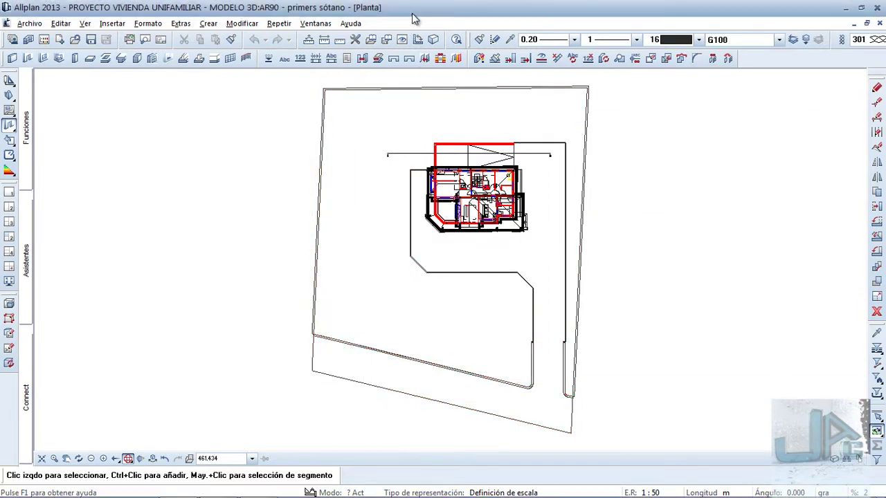
# Switch from the basement plan to the complete house model in the animation window with F4.
pyautogui.press('F4')
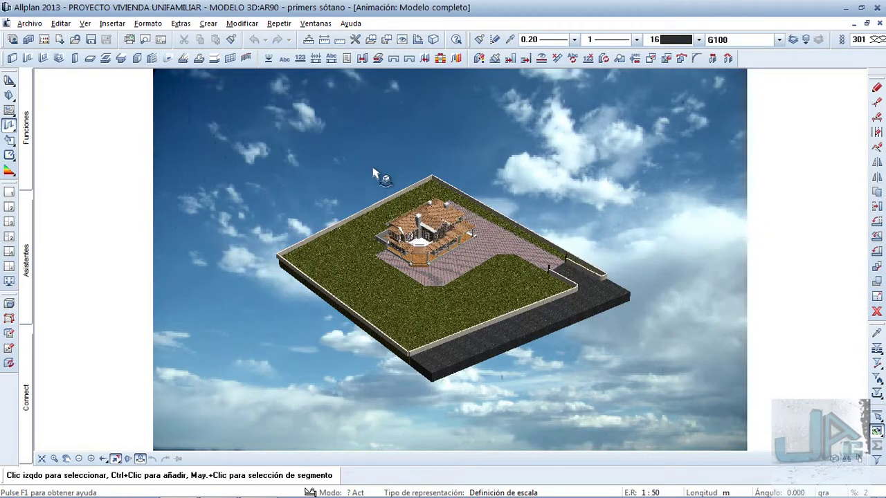
# Rotate, zoom and pan in close for a three-quarter view of the house's front and left side.
pyautogui.moveTo(353, 207); pyautogui.dragTo(558, 358)
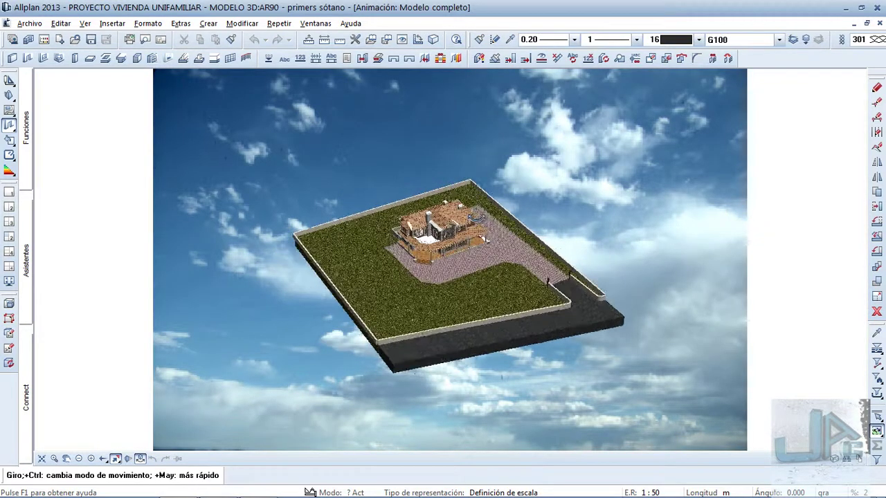
pyautogui.scroll(2, 557, 358)
pyautogui.scroll(3, 468, 297)
pyautogui.scroll(3, 336, 267)
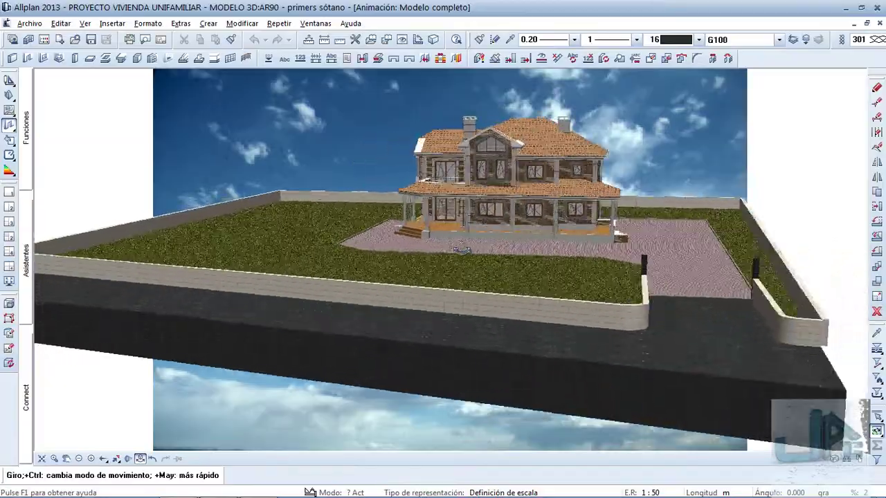
pyautogui.scroll(3, 337, 267)
pyautogui.moveTo(318, 299); pyautogui.dragTo(446, 299)
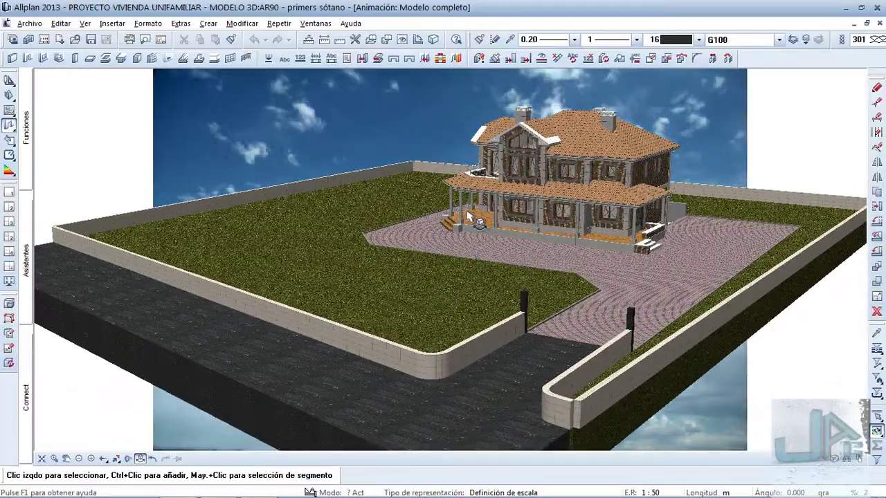
pyautogui.moveTo(658, 299)
pyautogui.mouseDown()
pyautogui.moveTo(674, 299)
pyautogui.moveTo(601, 213)
pyautogui.moveTo(515, 216)
pyautogui.mouseUp()
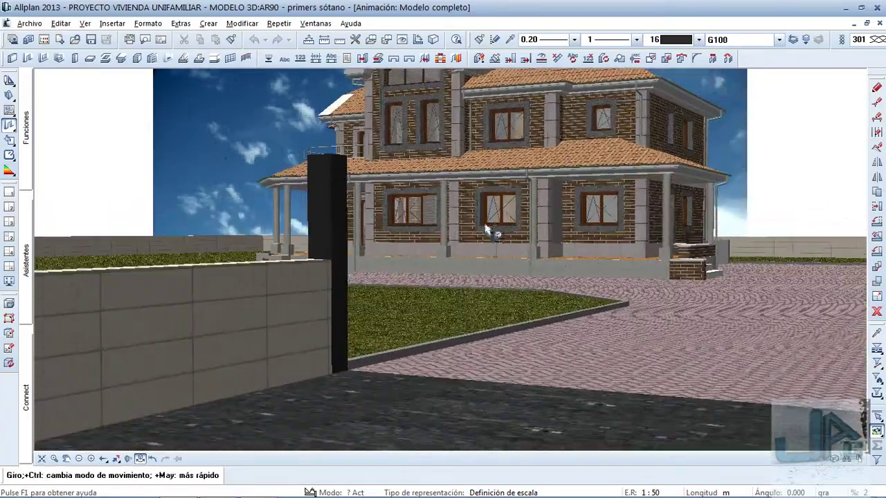
pyautogui.moveTo(515, 216); pyautogui.dragTo(500, 237)
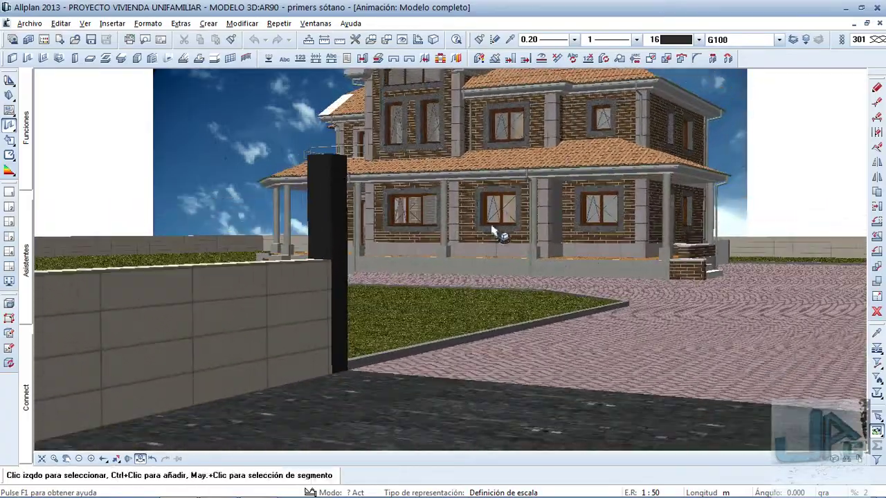
pyautogui.moveTo(501, 238); pyautogui.dragTo(508, 267, button='middle')
pyautogui.moveTo(507, 267); pyautogui.dragTo(506, 285, button='right')
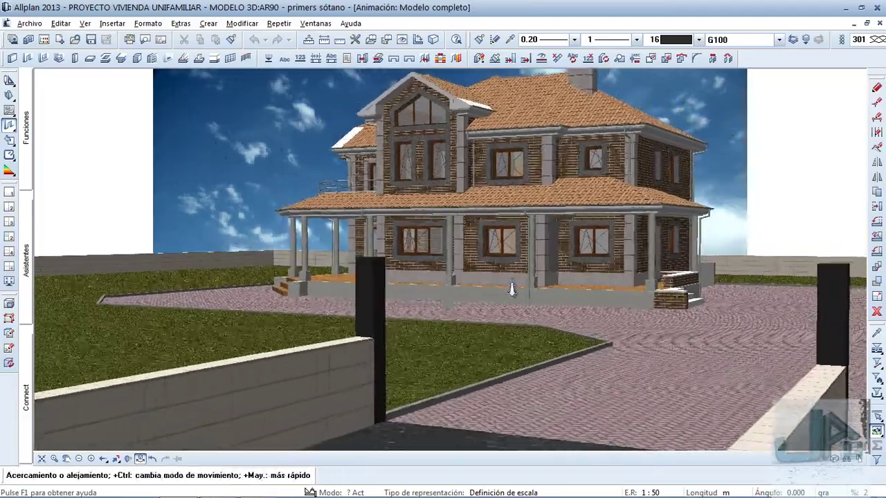
pyautogui.moveTo(505, 285)
pyautogui.mouseDown()
pyautogui.moveTo(509, 297)
pyautogui.moveTo(498, 291)
pyautogui.moveTo(554, 297)
pyautogui.mouseUp()
pyautogui.moveTo(587, 286); pyautogui.dragTo(602, 368, button='middle')
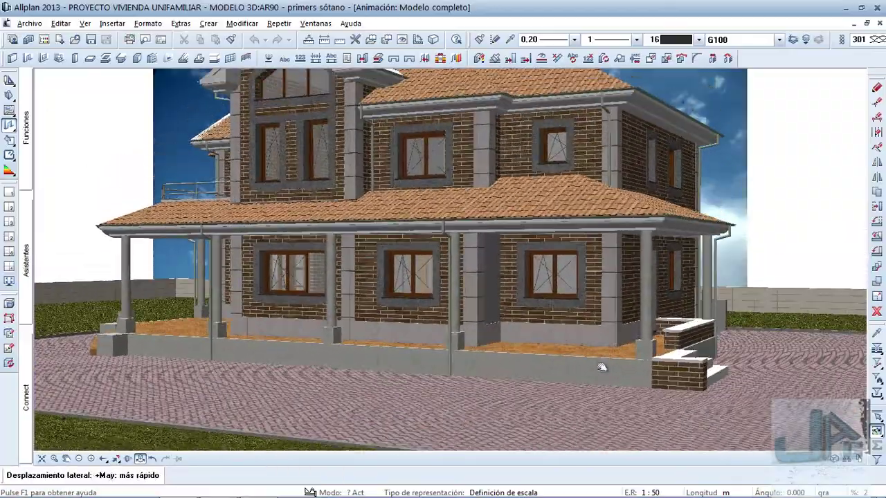
pyautogui.moveTo(602, 367); pyautogui.dragTo(562, 352)
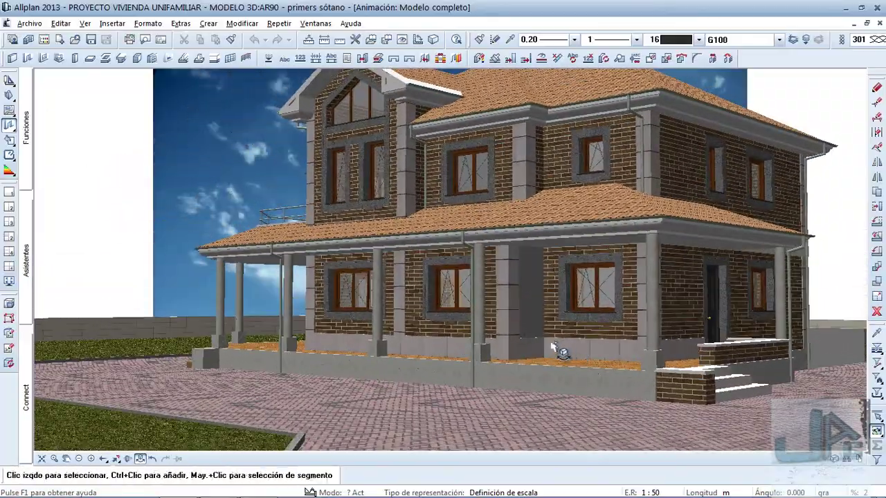
pyautogui.moveTo(557, 350); pyautogui.dragTo(437, 339, button='middle')
pyautogui.scroll(3, 437, 282)
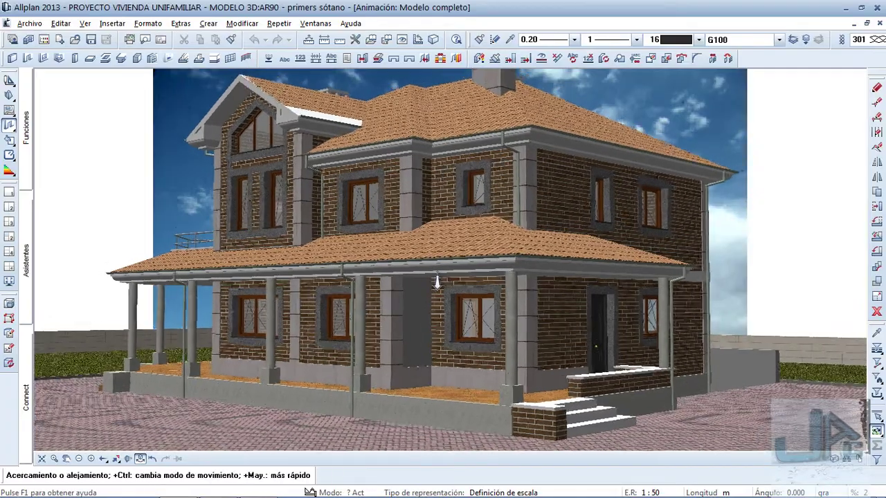
pyautogui.moveTo(437, 282)
pyautogui.mouseDown()
pyautogui.moveTo(434, 298)
pyautogui.moveTo(419, 287)
pyautogui.mouseUp()
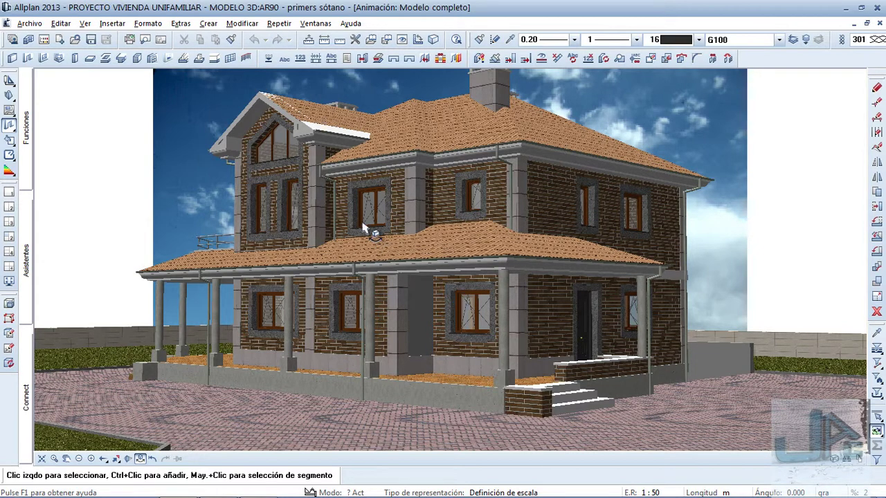
# Generate a render image of the view using Ray-Tracing with antialiasing on.
pyautogui.rightClick(164, 165)
pyautogui.moveTo(208, 378)
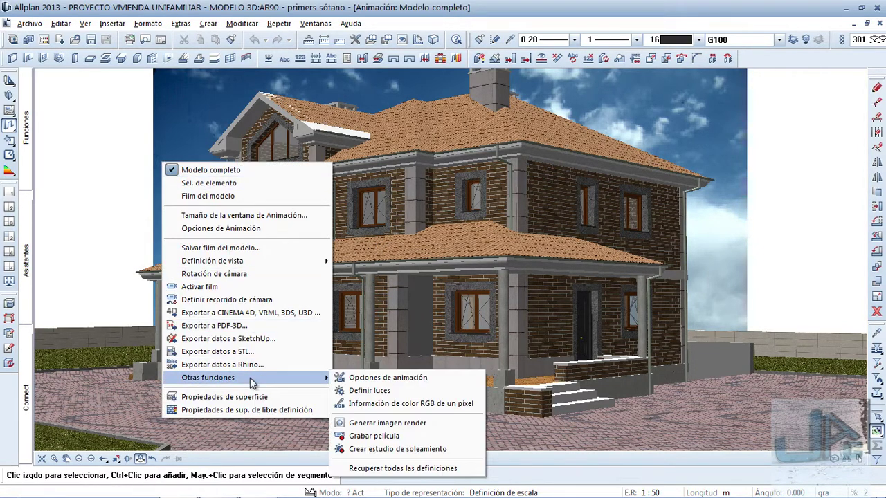
pyautogui.click(387, 423)
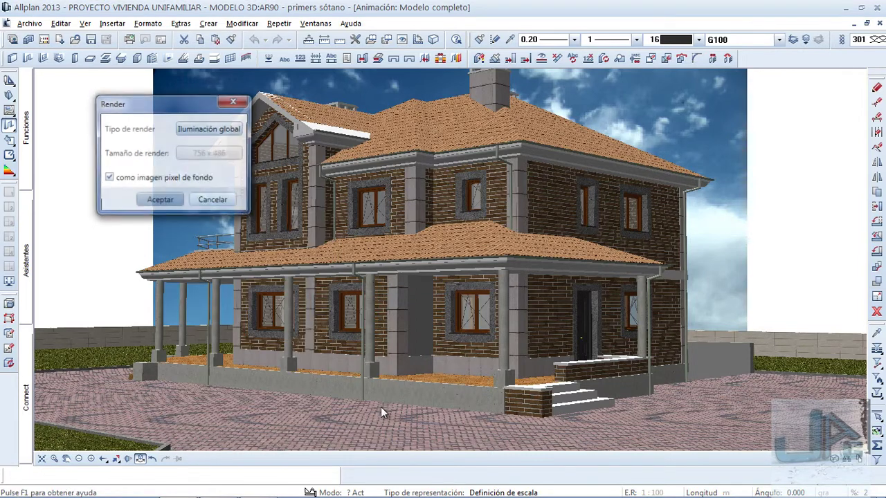
pyautogui.click(207, 136)
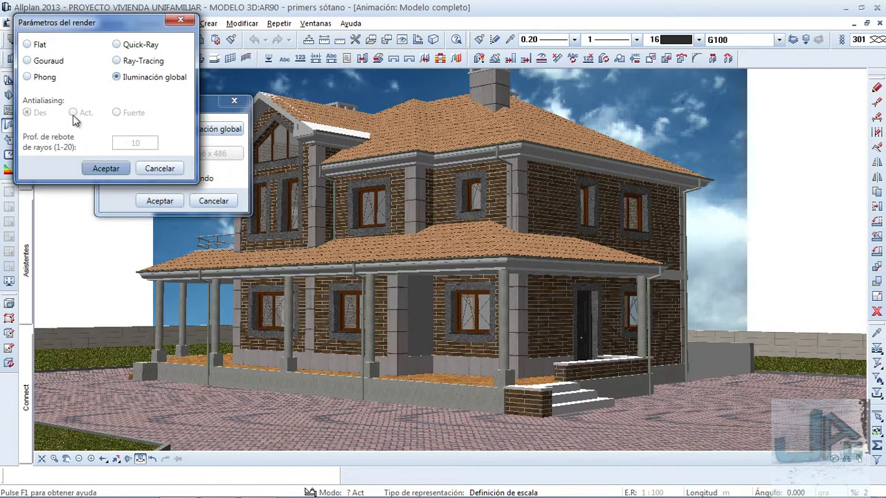
pyautogui.click(116, 61)
pyautogui.click(82, 113)
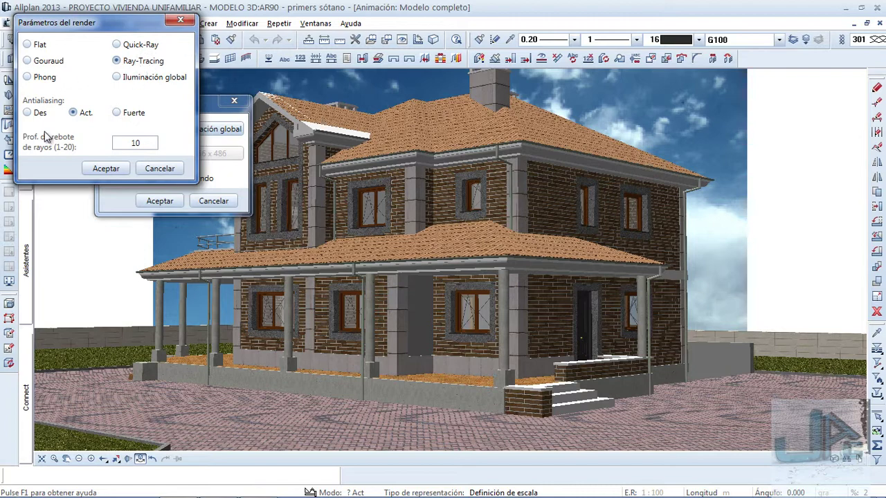
pyautogui.click(111, 169)
pyautogui.click(160, 201)
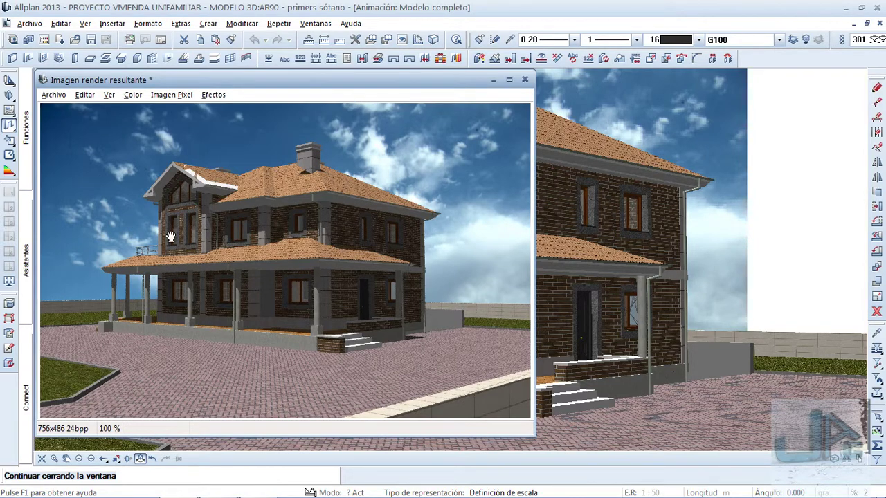
# Discard the ray-traced image and start a new render image using Iluminación global.
pyautogui.click(525, 80)
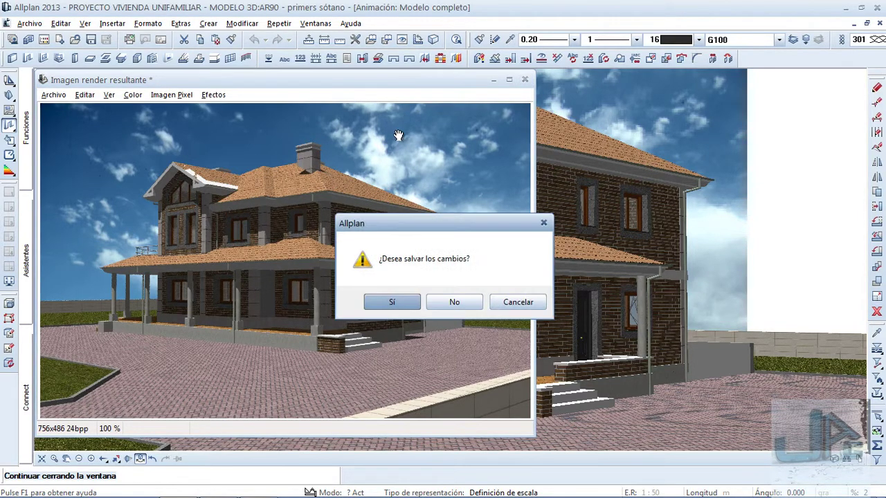
pyautogui.click(456, 303)
pyautogui.rightClick(266, 164)
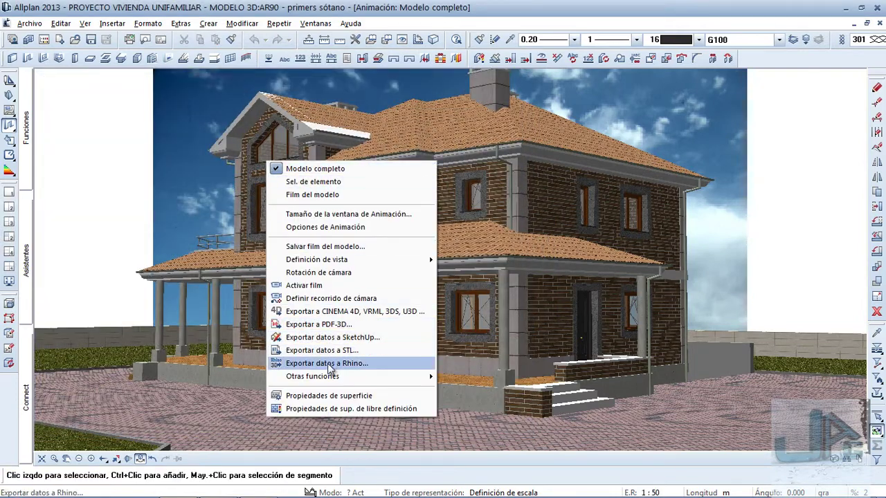
pyautogui.click(512, 422)
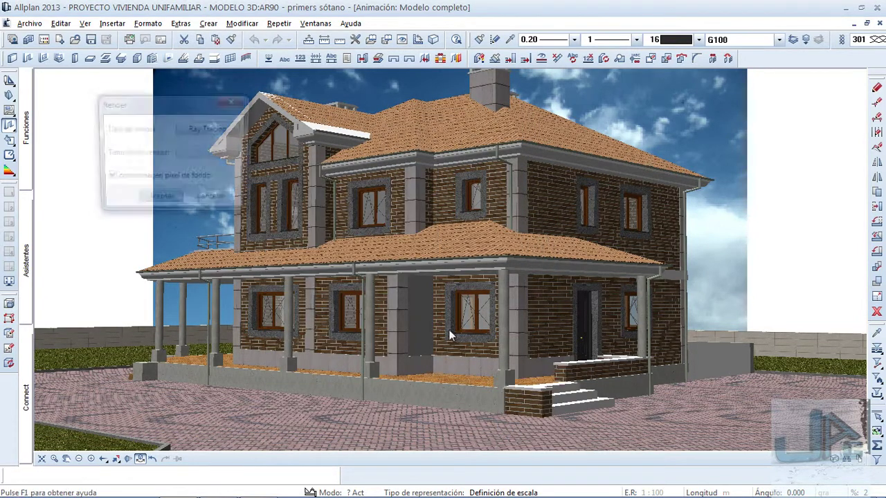
pyautogui.click(203, 131)
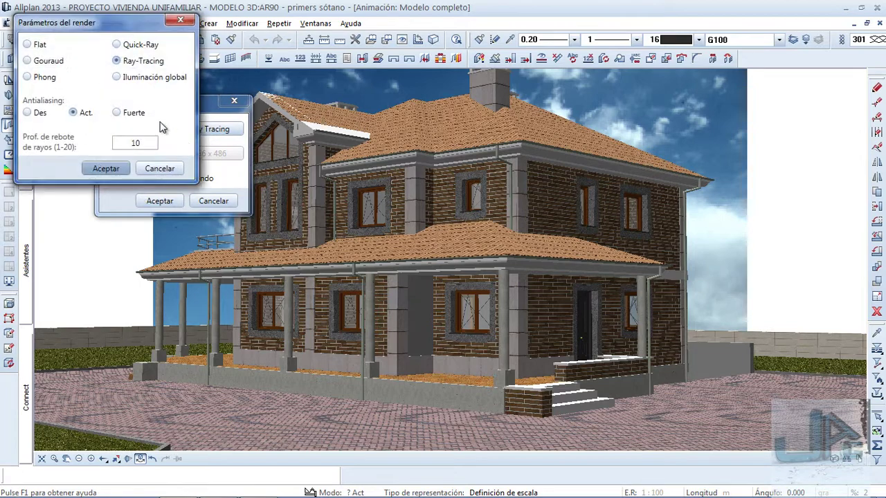
pyautogui.click(142, 78)
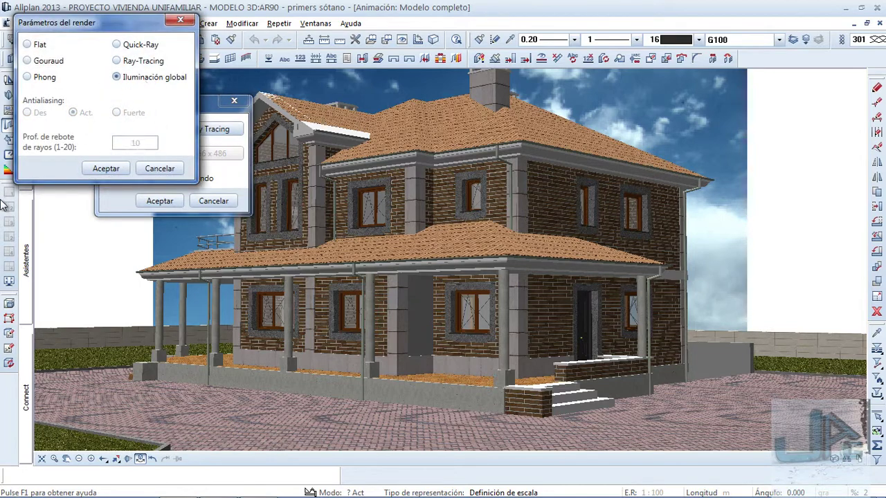
pyautogui.click(106, 168)
# Set the lighting quality preset to Normal and start the global illumination render.
pyautogui.click(164, 200)
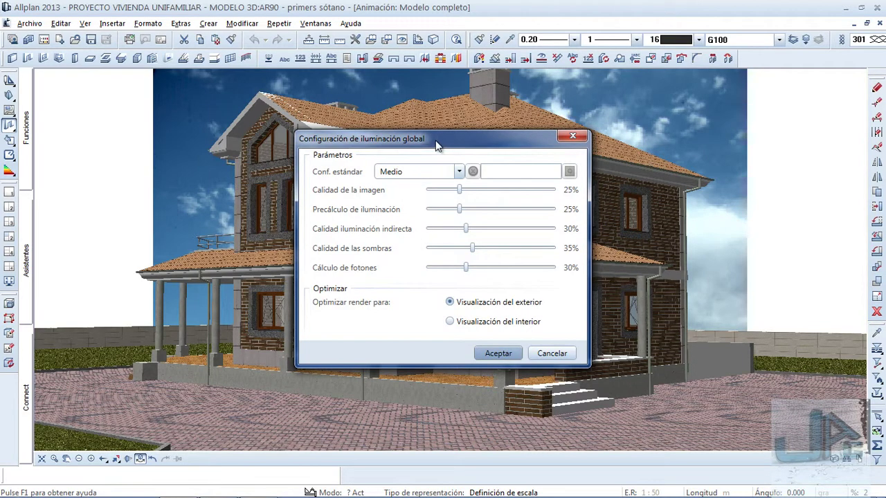
pyautogui.moveTo(438, 140); pyautogui.dragTo(439, 156)
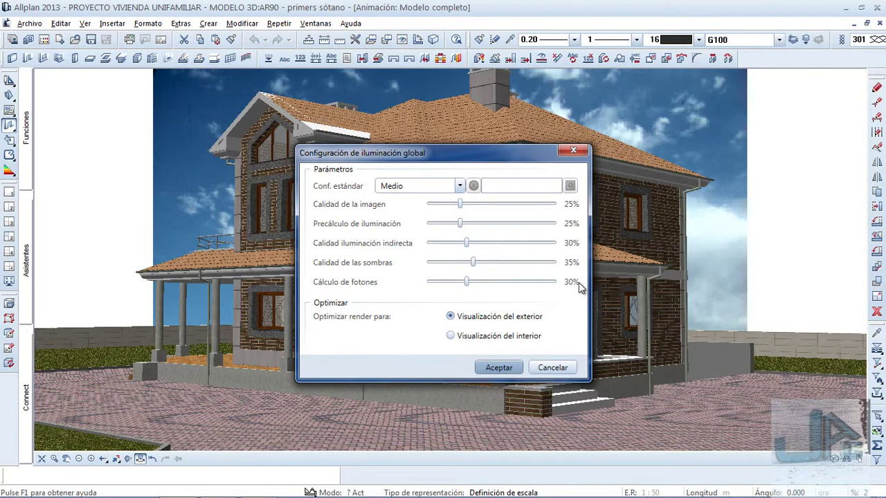
pyautogui.click(459, 185)
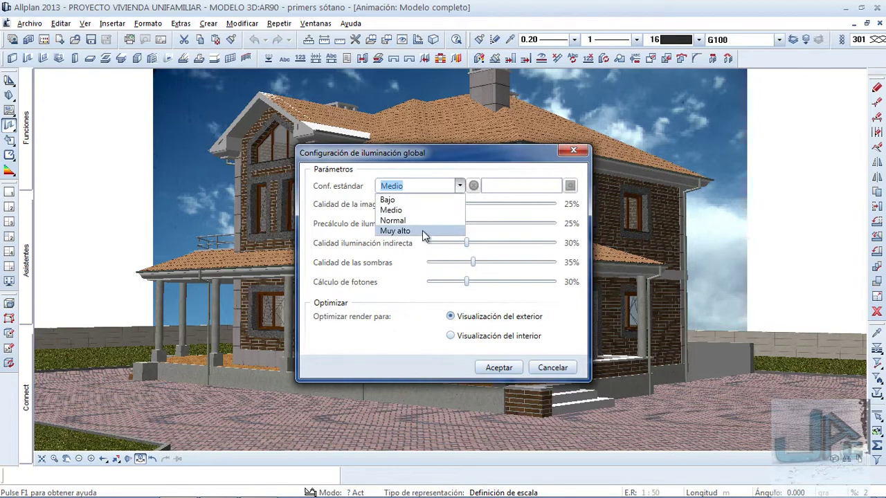
pyautogui.click(424, 232)
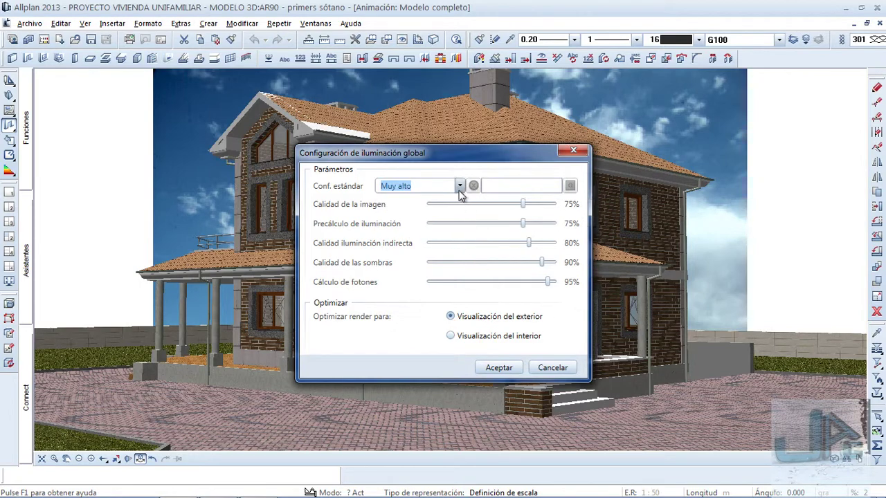
pyautogui.click(459, 186)
pyautogui.click(415, 220)
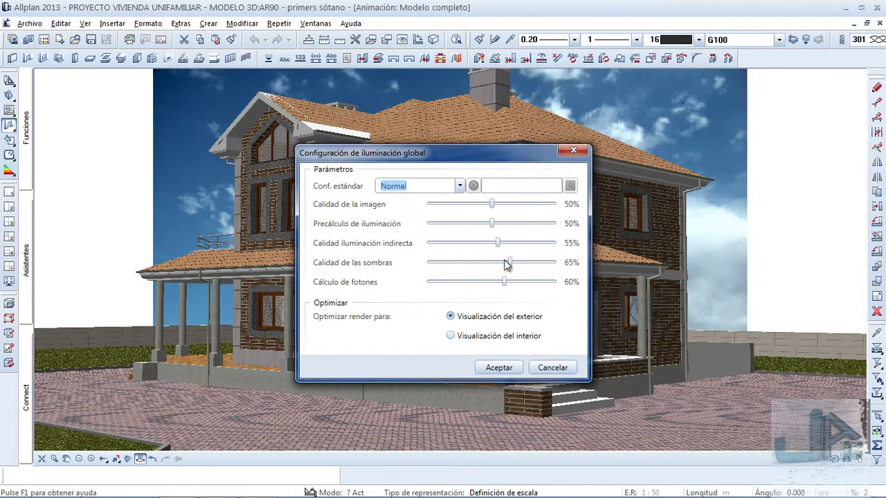
pyautogui.click(459, 186)
pyautogui.click(414, 207)
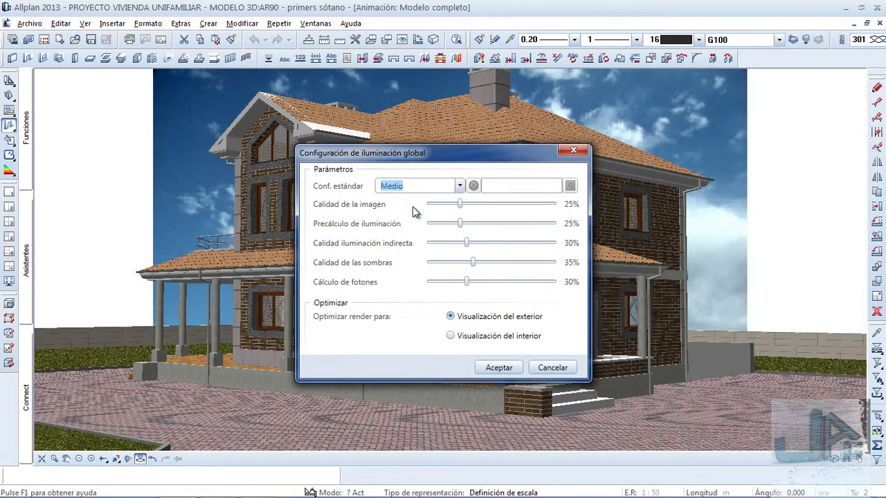
pyautogui.click(459, 186)
pyautogui.click(427, 220)
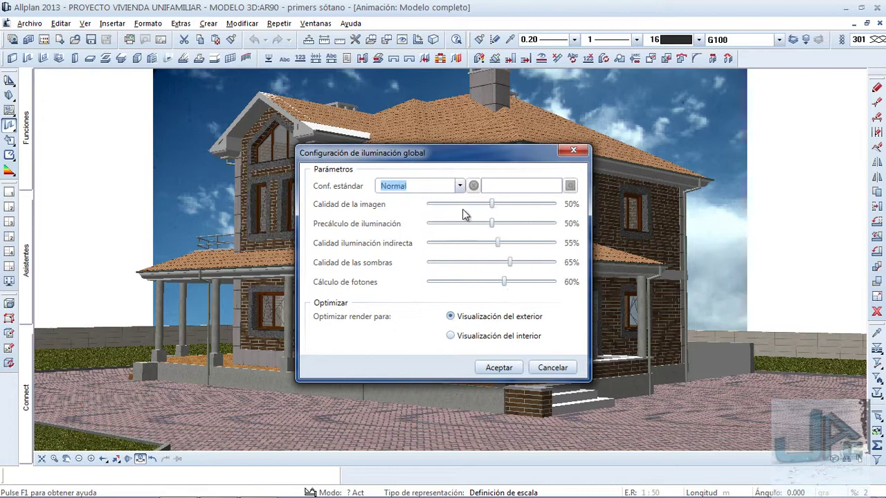
pyautogui.click(498, 367)
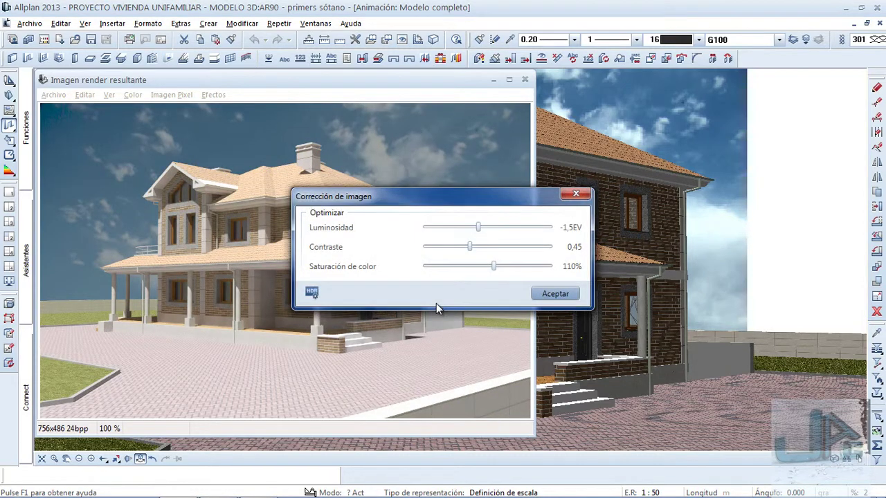
# Drag the Corrección de imagen sliders to −1,2EV luminosity, 0,58 contrast, 140% saturation and accept.
pyautogui.moveTo(395, 197); pyautogui.dragTo(541, 123)
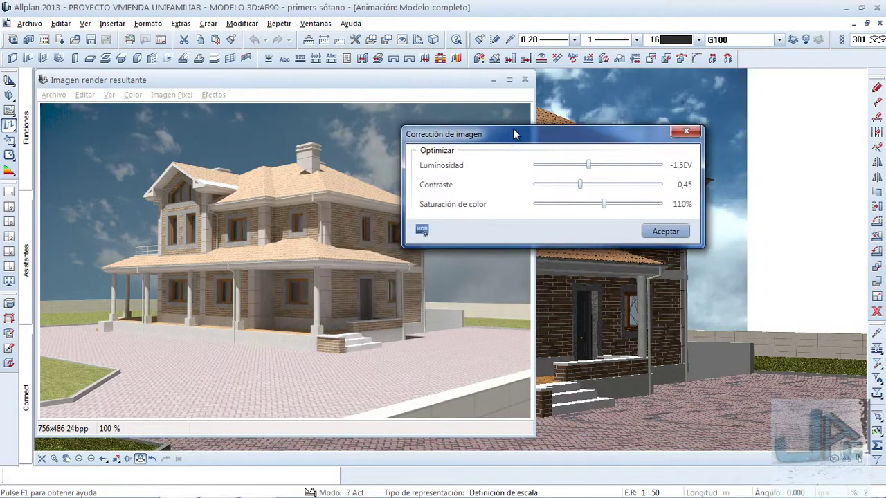
pyautogui.moveTo(618, 154); pyautogui.dragTo(630, 154)
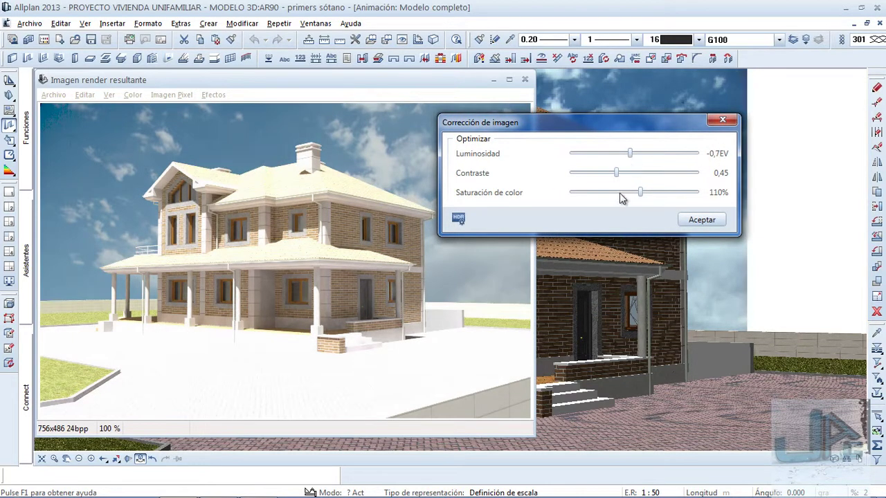
pyautogui.moveTo(639, 195); pyautogui.dragTo(660, 200)
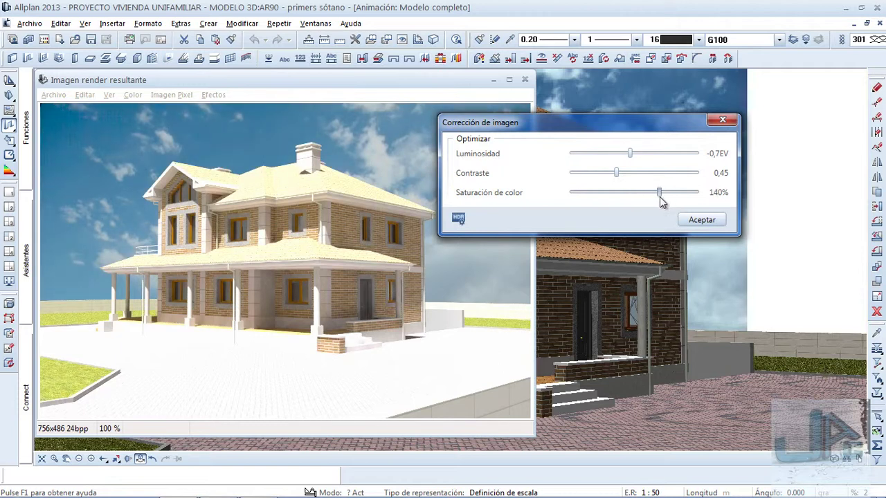
pyautogui.moveTo(620, 179); pyautogui.dragTo(631, 179)
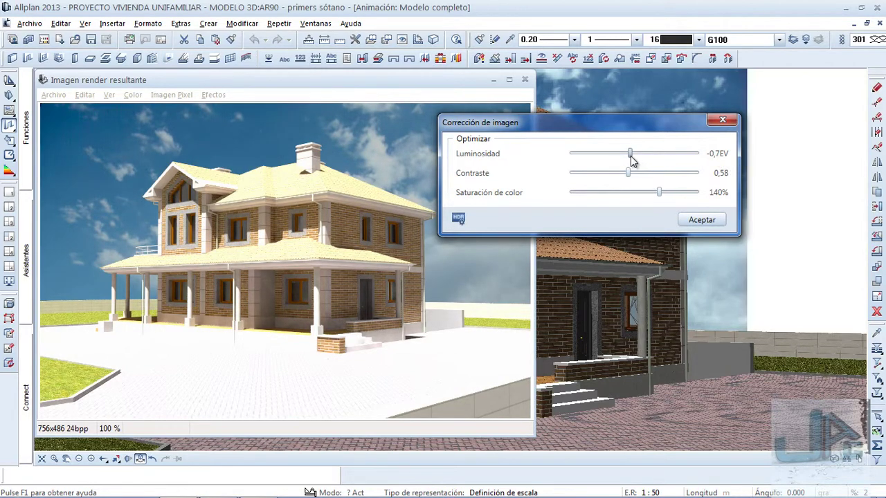
pyautogui.moveTo(631, 158); pyautogui.dragTo(628, 158)
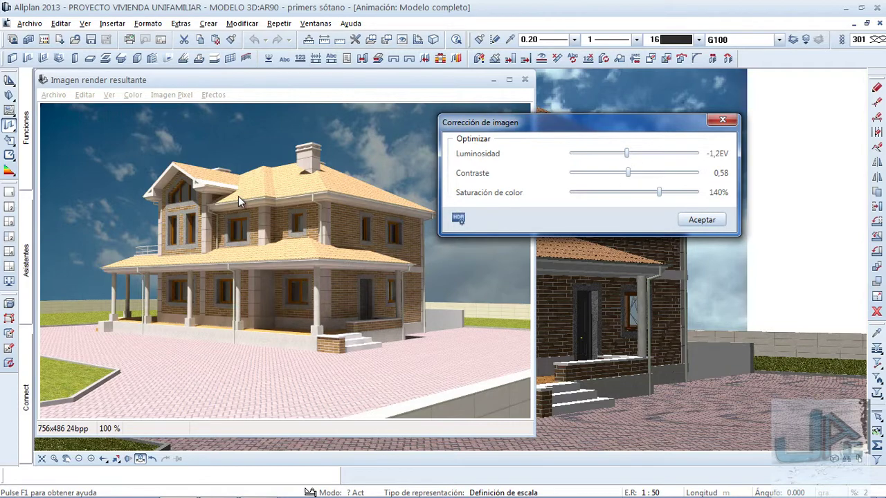
pyautogui.click(701, 223)
# Save the corrected render as Exterior GI.jpg, overwriting the existing file, and close the render window.
pyautogui.click(55, 99)
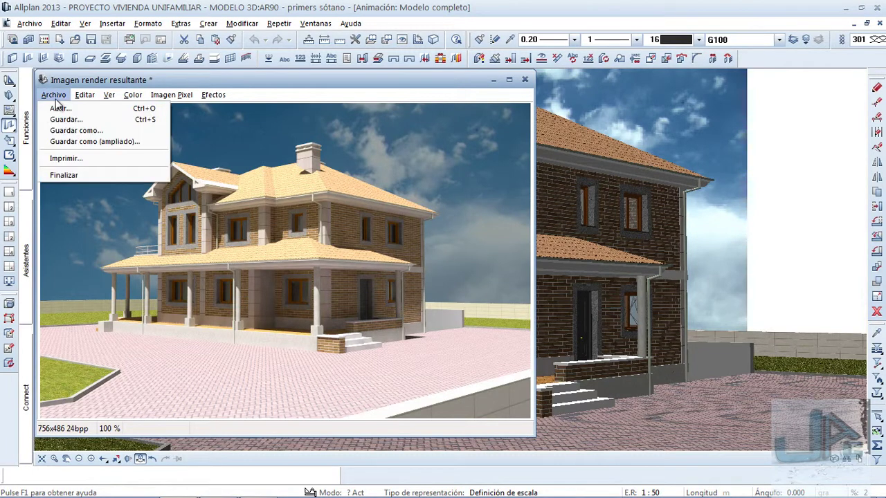
pyautogui.click(69, 129)
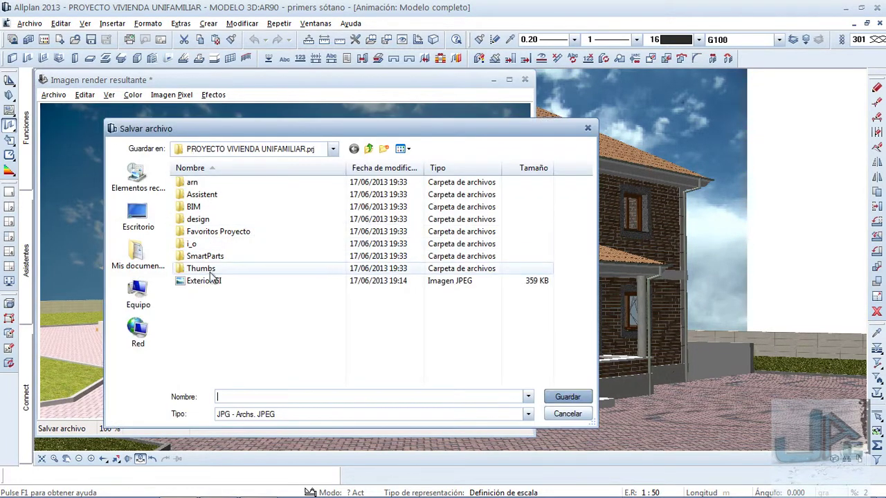
pyautogui.click(209, 281)
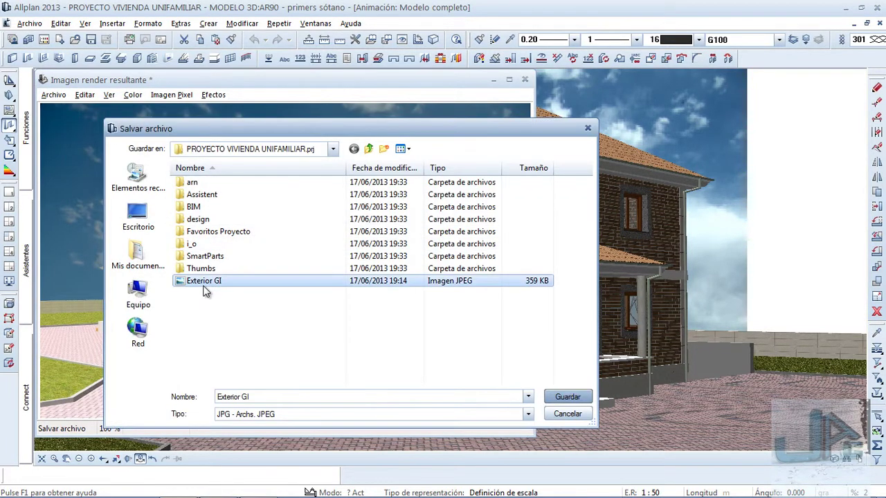
pyautogui.click(567, 397)
pyautogui.click(484, 258)
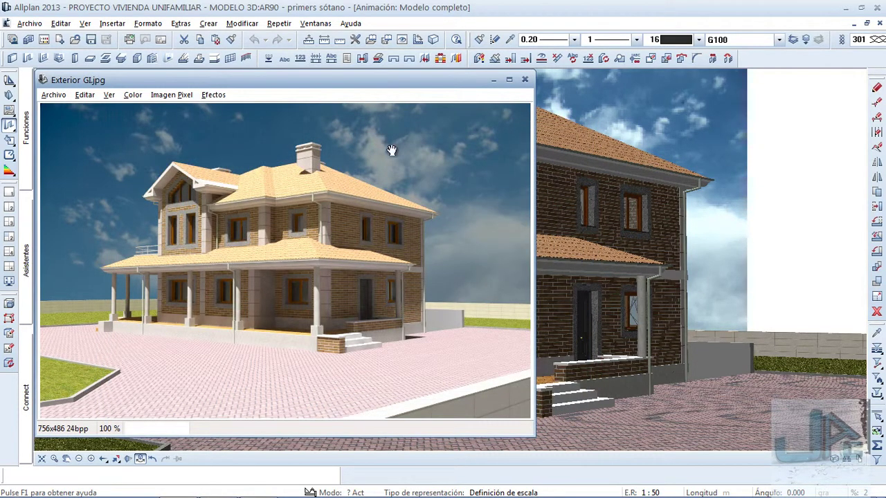
pyautogui.click(524, 80)
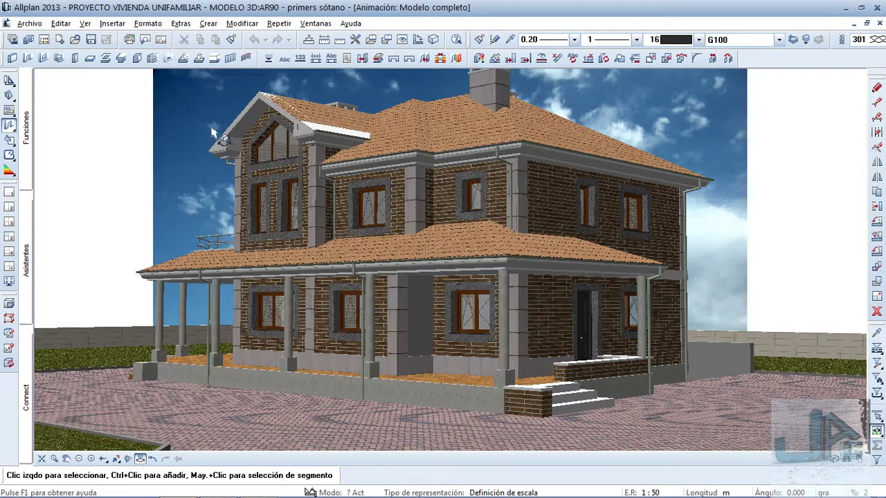
# Export the model to Cinema 4D as UNIFAMILIAR with default export settings and open it there.
pyautogui.rightClick(185, 123)
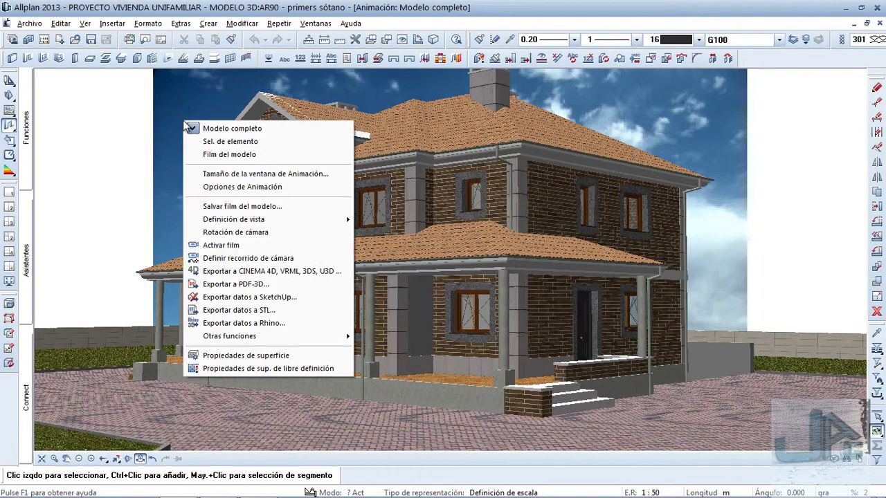
pyautogui.click(244, 271)
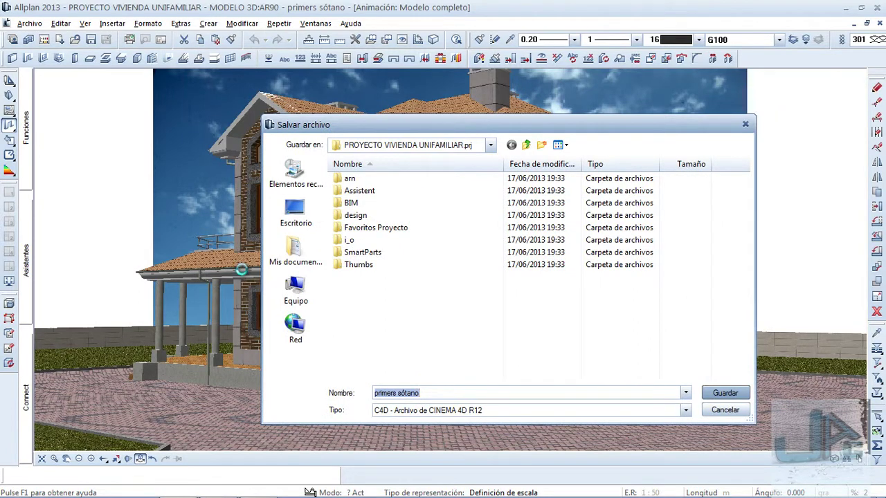
pyautogui.write('UNIFAMILIAR')
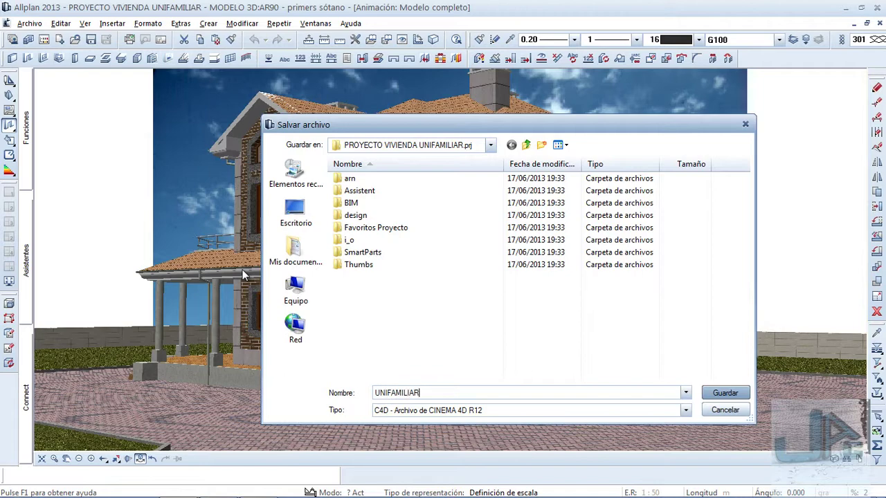
pyautogui.press('Return')
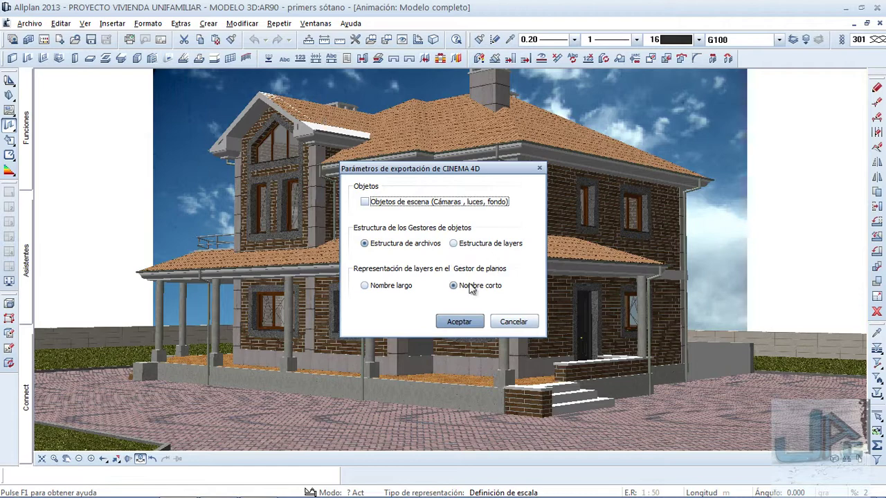
pyautogui.click(457, 321)
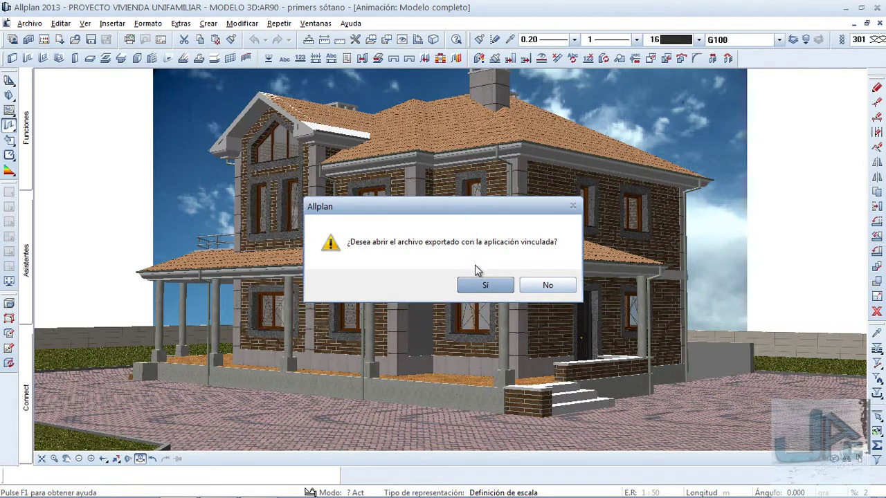
pyautogui.click(484, 286)
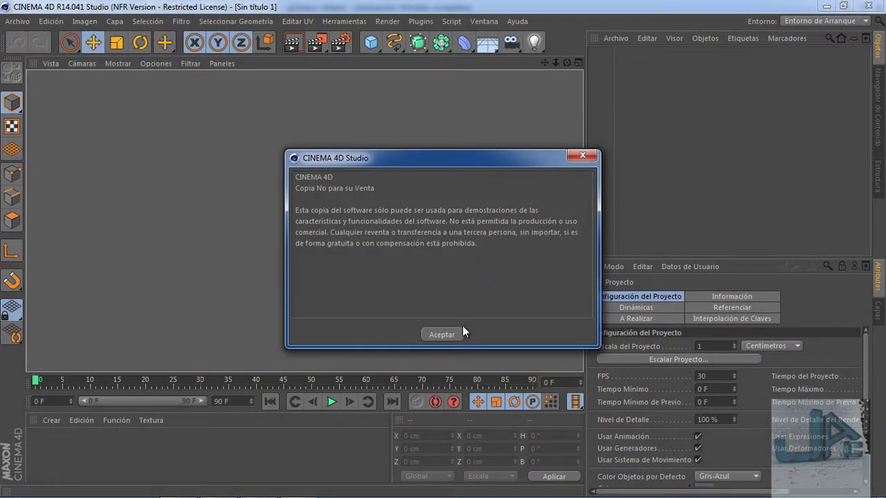
# Dismiss the licence notice, select the Allplan group and zoom and orbit the perspective onto the house.
pyautogui.click(453, 331)
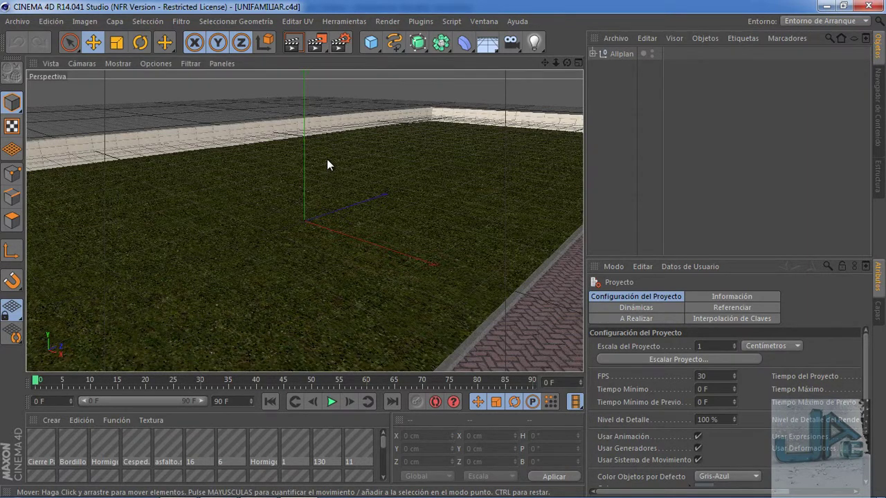
pyautogui.scroll(-3, 330, 145)
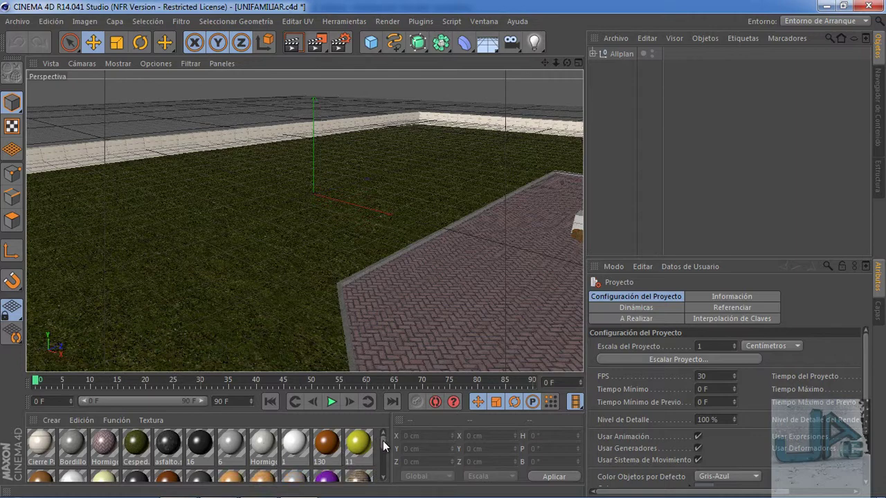
pyautogui.moveTo(383, 441); pyautogui.dragTo(386, 465)
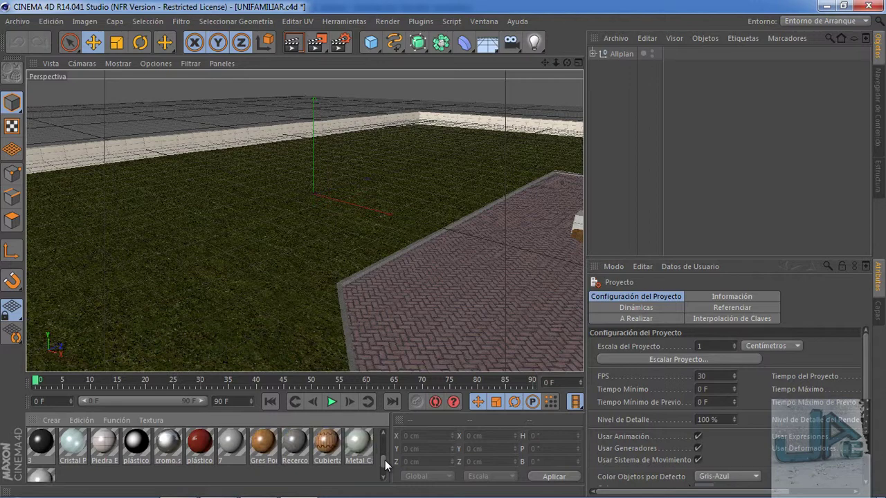
pyautogui.scroll(3, 386, 466)
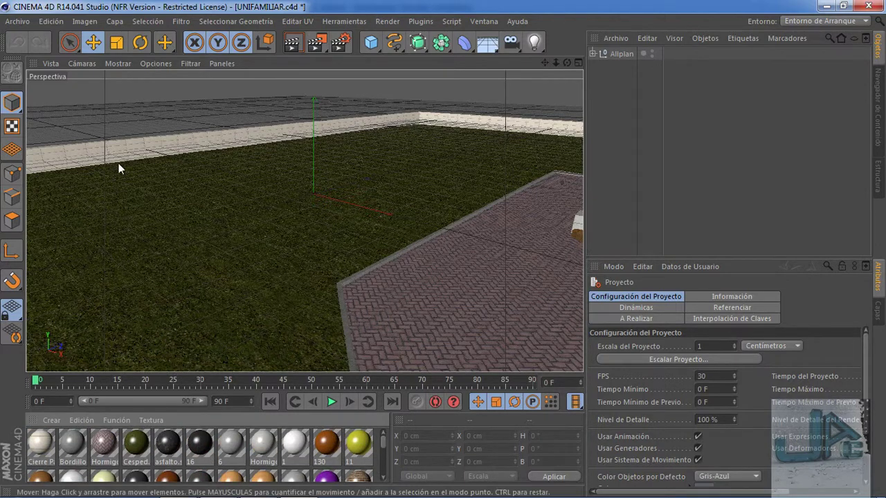
pyautogui.click(594, 53)
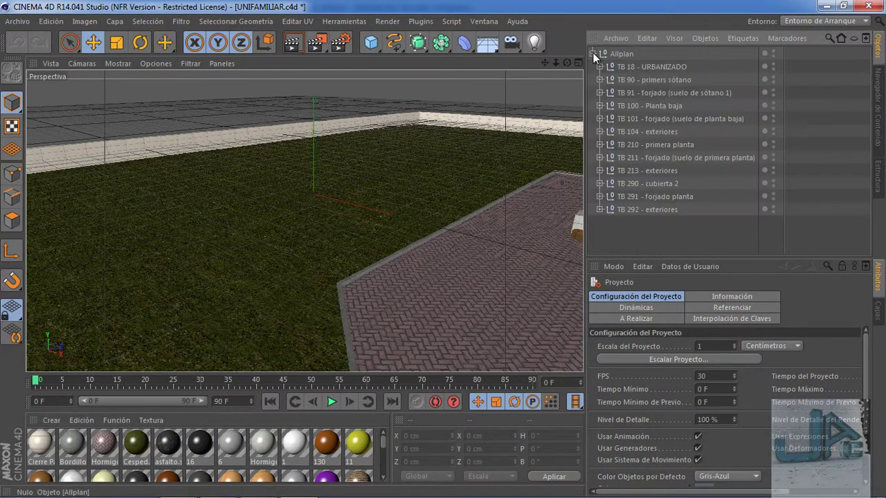
pyautogui.click(593, 53)
pyautogui.click(604, 53)
pyautogui.scroll(-3, 284, 185)
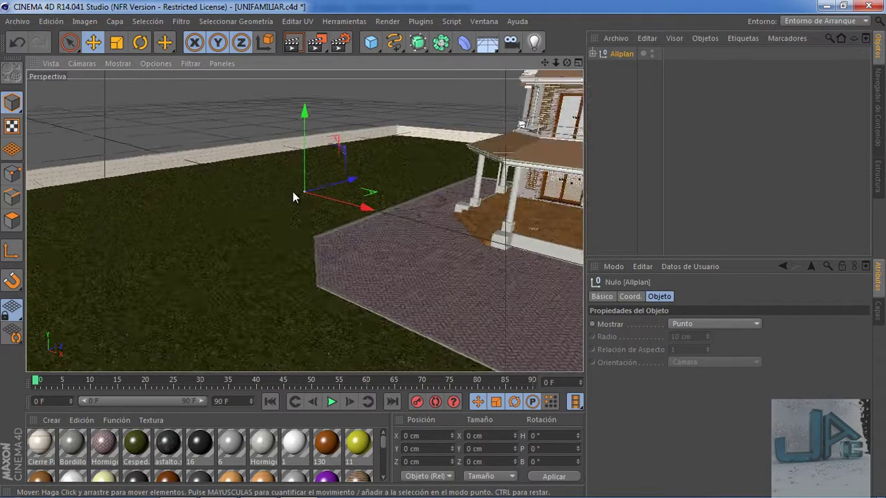
pyautogui.scroll(-2, 293, 194)
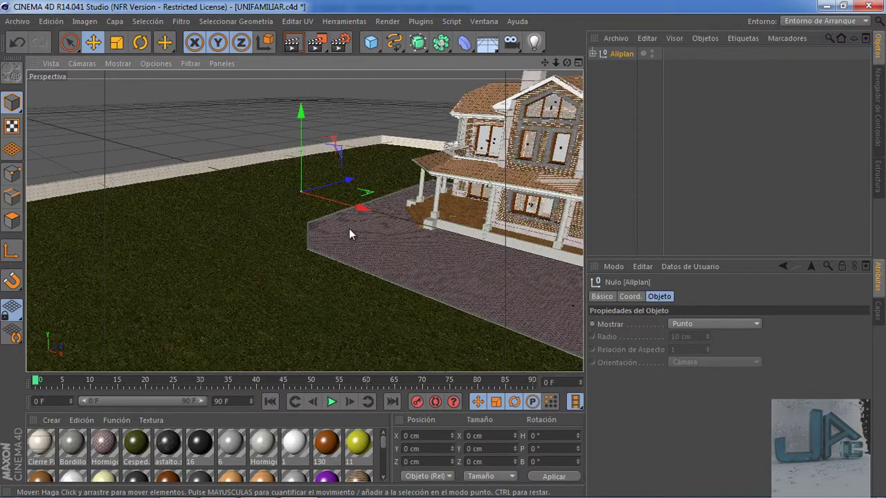
pyautogui.moveTo(349, 233)
pyautogui.keyDown('alt'); pyautogui.mouseDown()
pyautogui.moveTo(339, 206)
pyautogui.moveTo(287, 251)
pyautogui.moveTo(306, 222)
pyautogui.moveTo(300, 211)
pyautogui.moveTo(312, 229)
pyautogui.moveTo(308, 242)
pyautogui.moveTo(308, 220)
pyautogui.moveTo(317, 230)
pyautogui.mouseUp(); pyautogui.keyUp('alt')
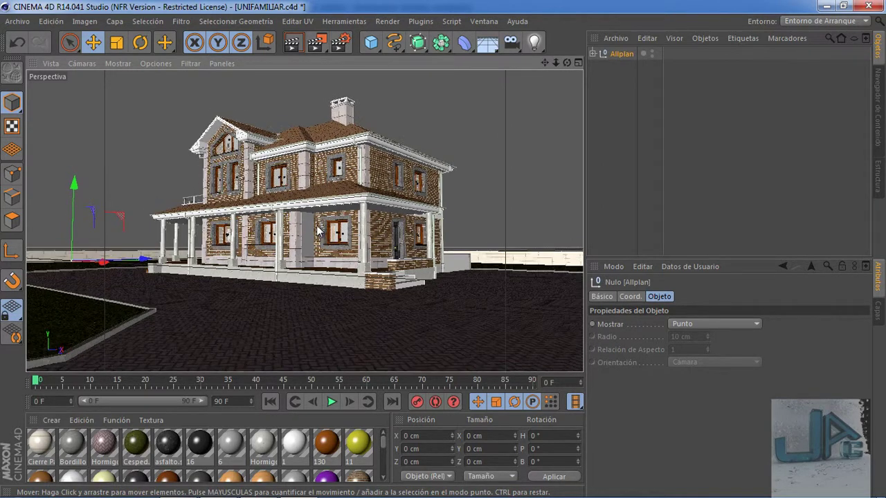
# Preview-render the view, then add a Cielo Físico physical sky to the scene.
pyautogui.click(291, 43)
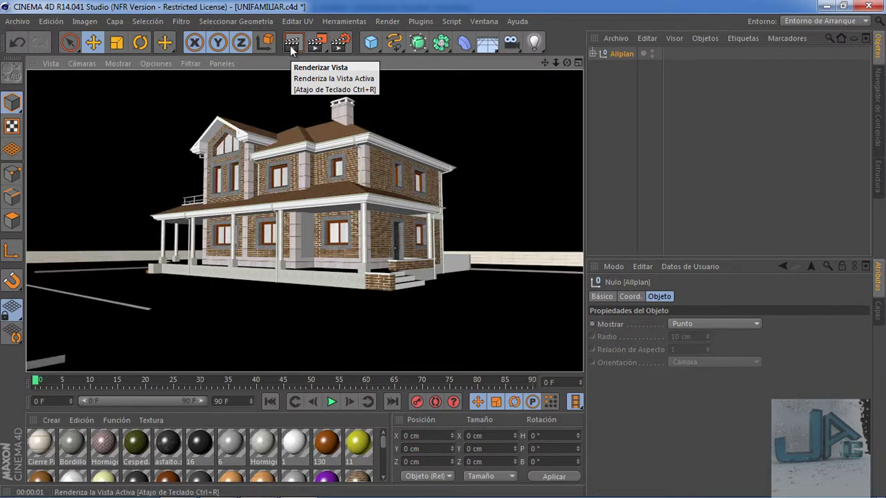
pyautogui.click(487, 44)
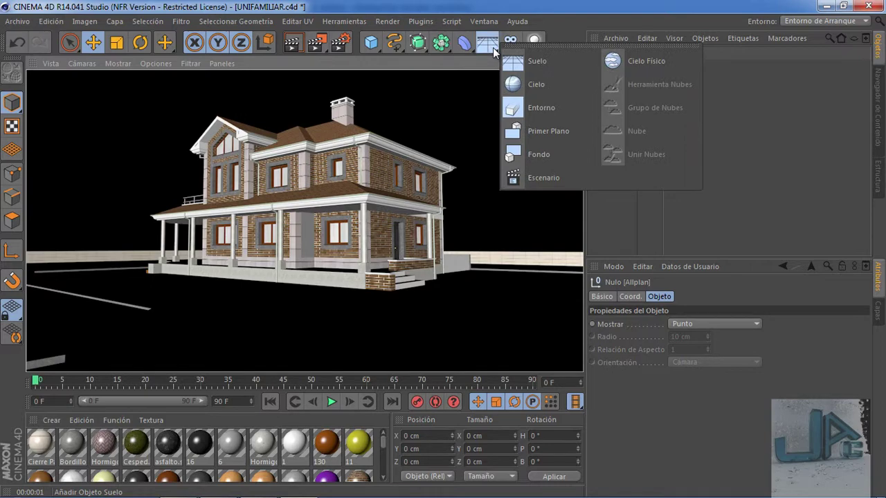
pyautogui.click(628, 67)
# In the Gestor de Cielos, load a cloudy sky preset.
pyautogui.doubleClick(612, 61)
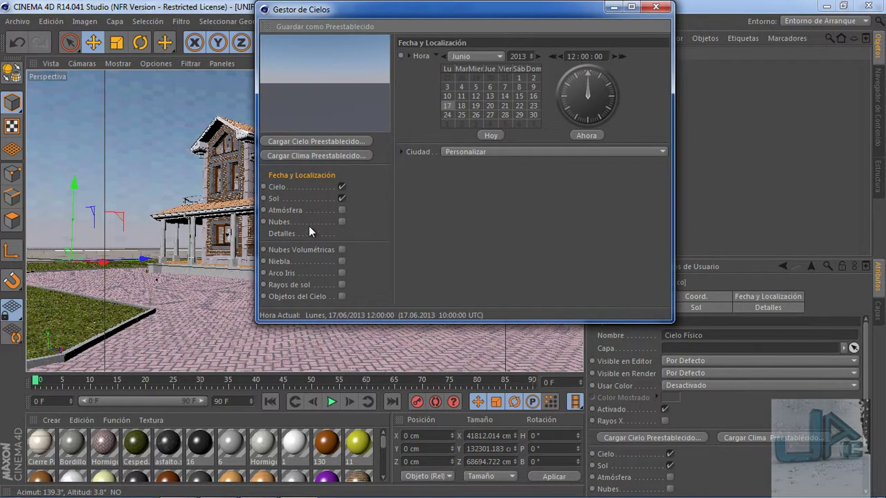
pyautogui.click(342, 222)
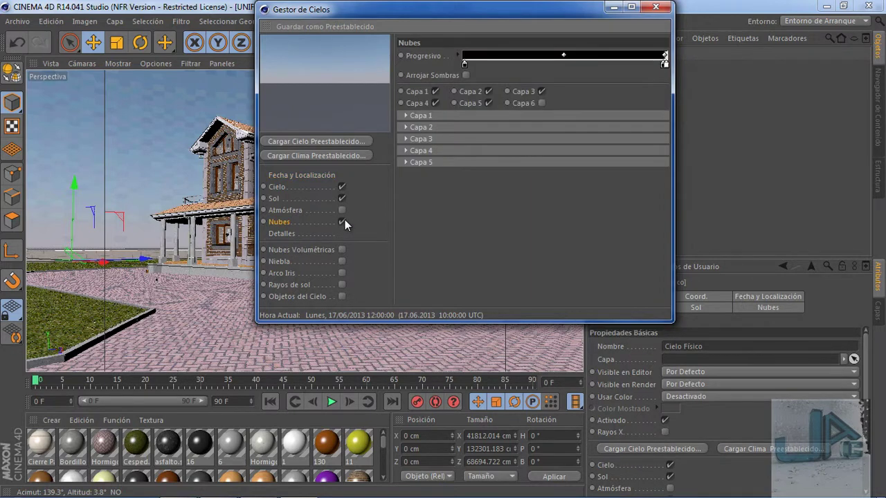
pyautogui.click(345, 220)
pyautogui.click(340, 247)
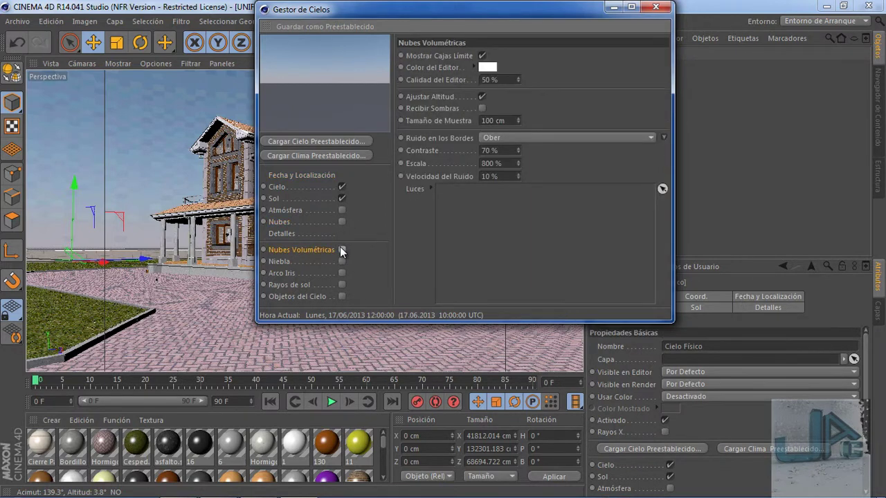
pyautogui.click(340, 247)
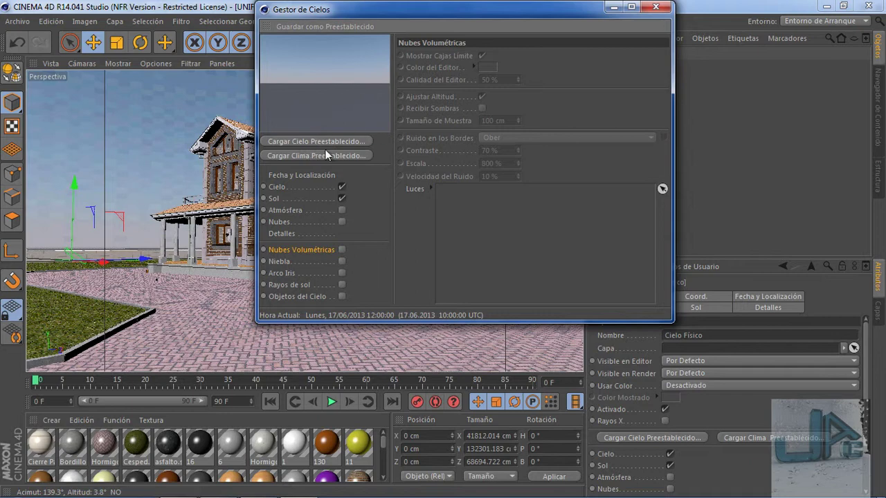
pyautogui.click(344, 155)
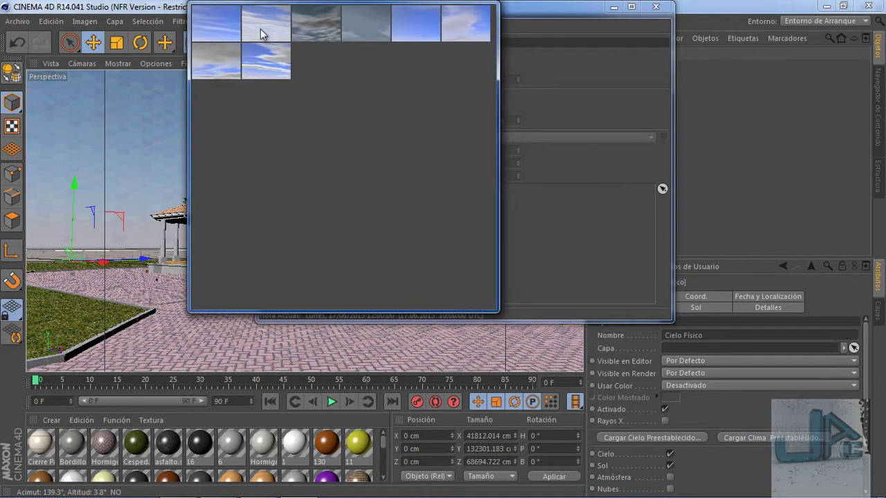
pyautogui.doubleClick(267, 50)
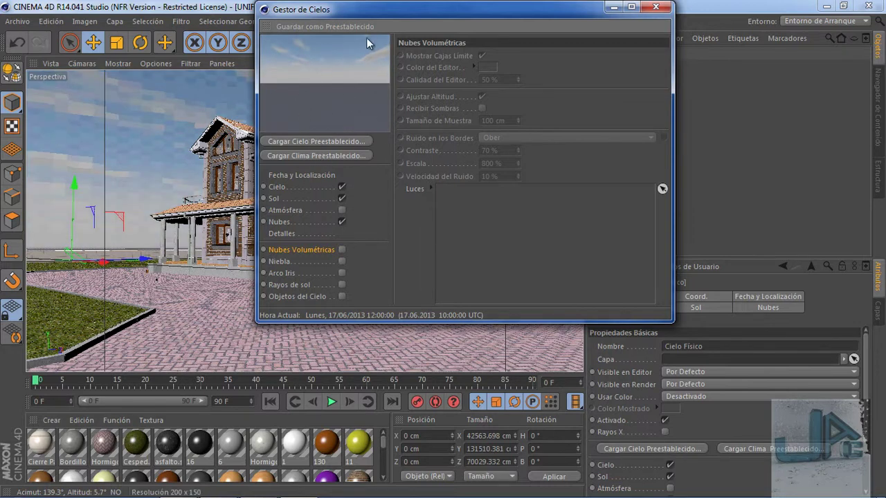
# Set the sky location to Bilbao, Spain and its time to now (19:54:53).
pyautogui.click(277, 187)
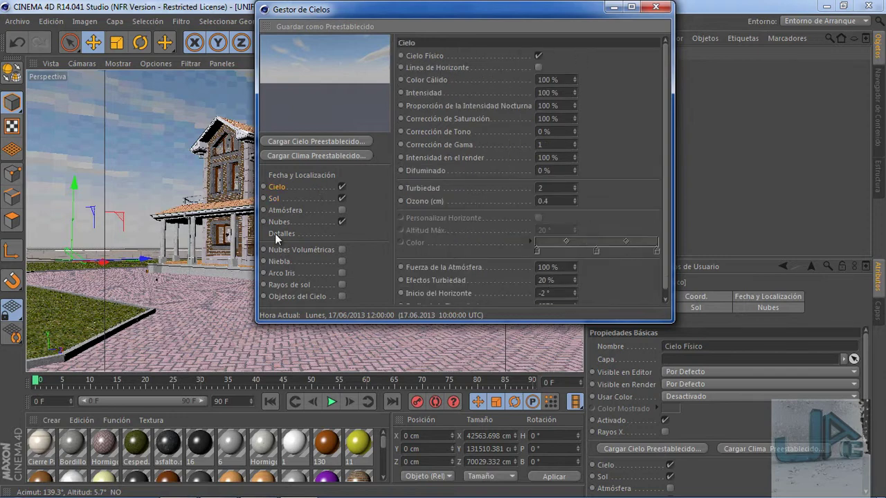
pyautogui.click(293, 221)
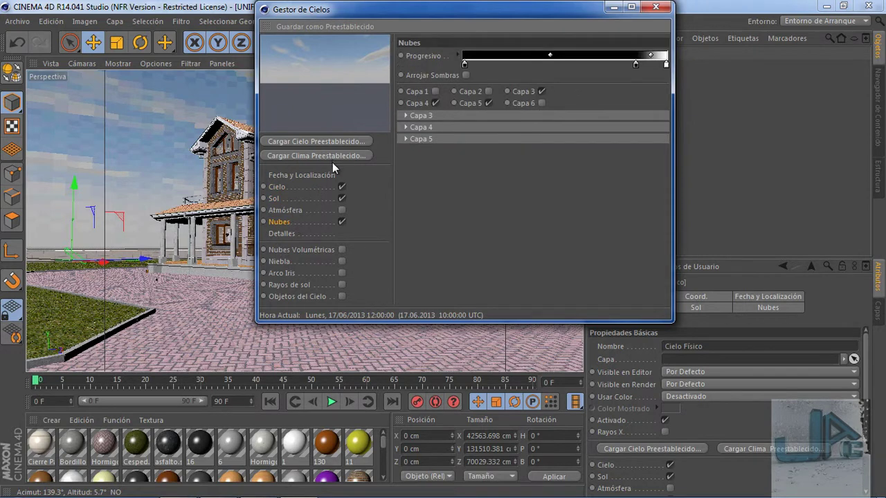
pyautogui.click(311, 177)
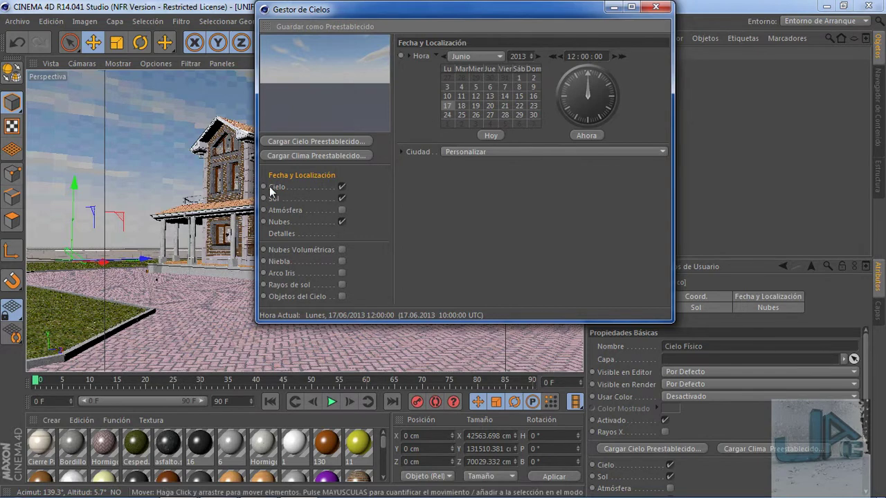
pyautogui.click(482, 153)
pyautogui.moveTo(472, 235)
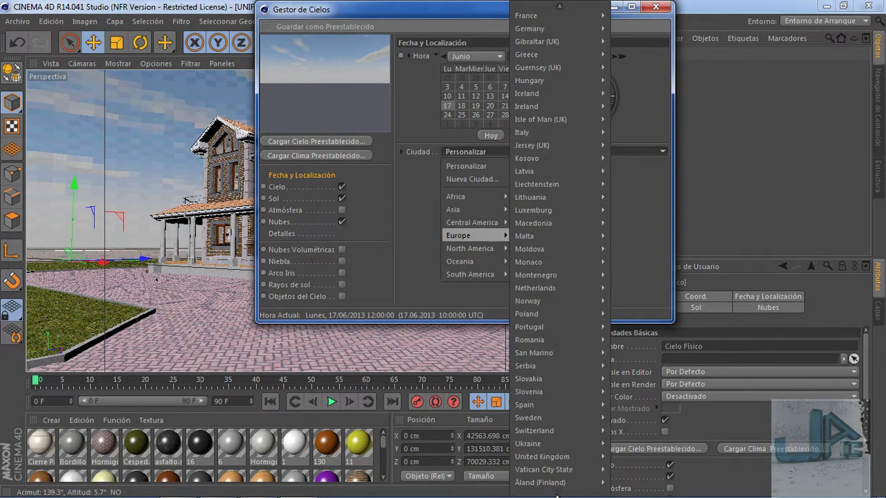
pyautogui.moveTo(558, 405)
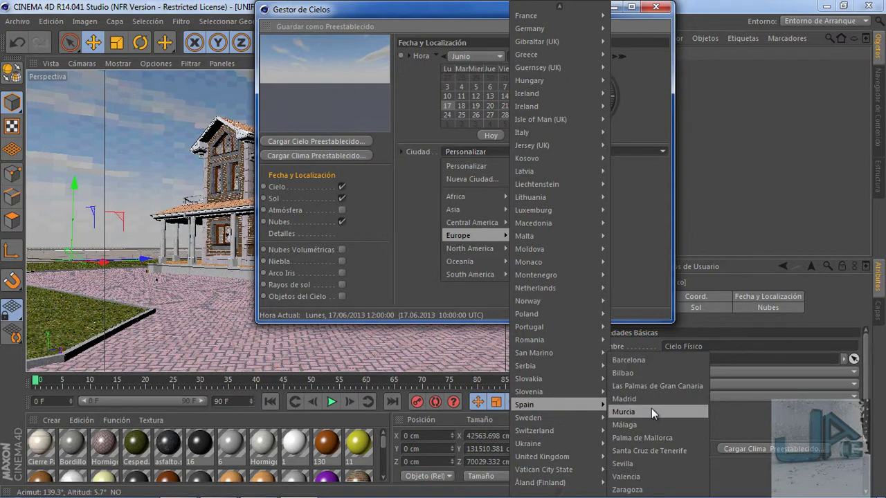
pyautogui.click(662, 372)
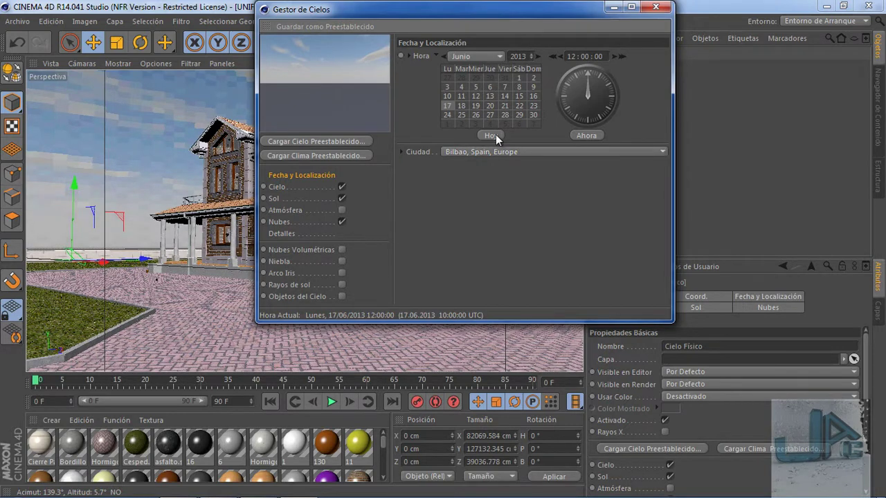
pyautogui.click(582, 135)
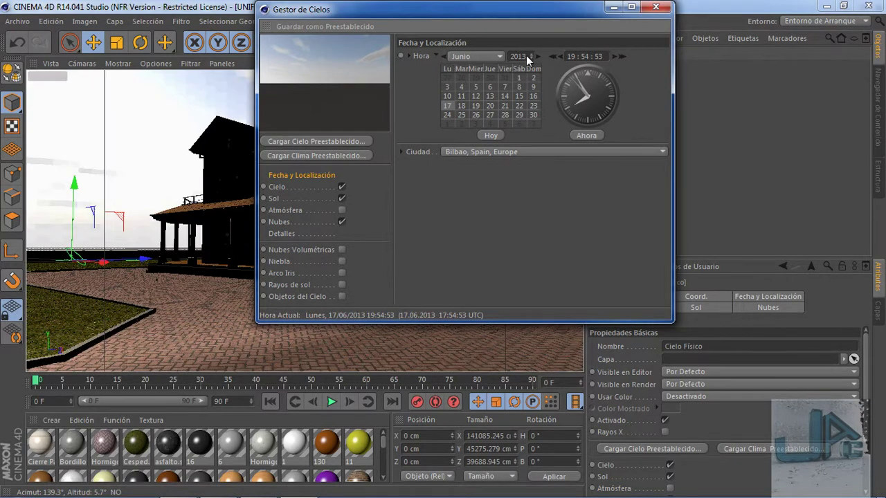
pyautogui.click(656, 9)
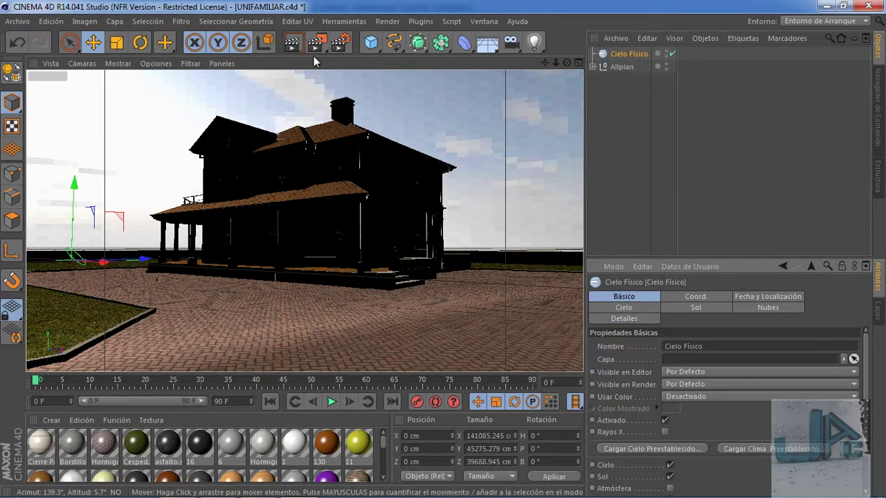
# Switch the render engine to Físico in Render Settings.
pyautogui.click(339, 44)
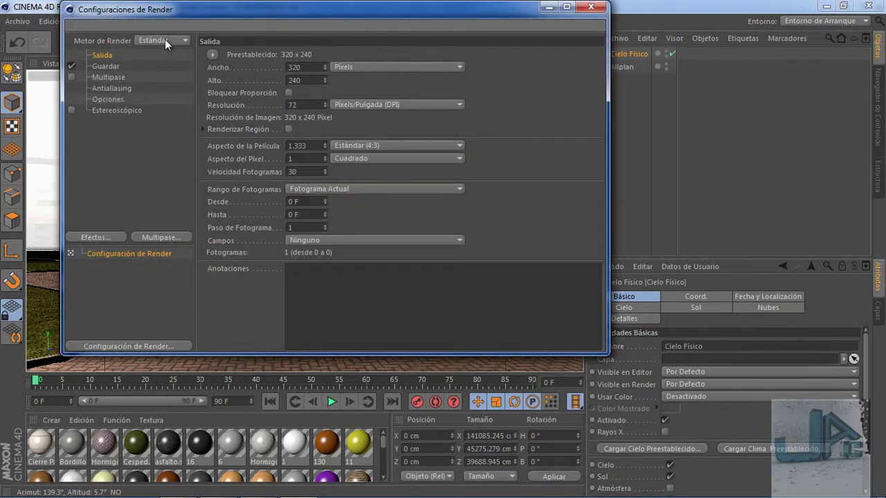
pyautogui.click(164, 39)
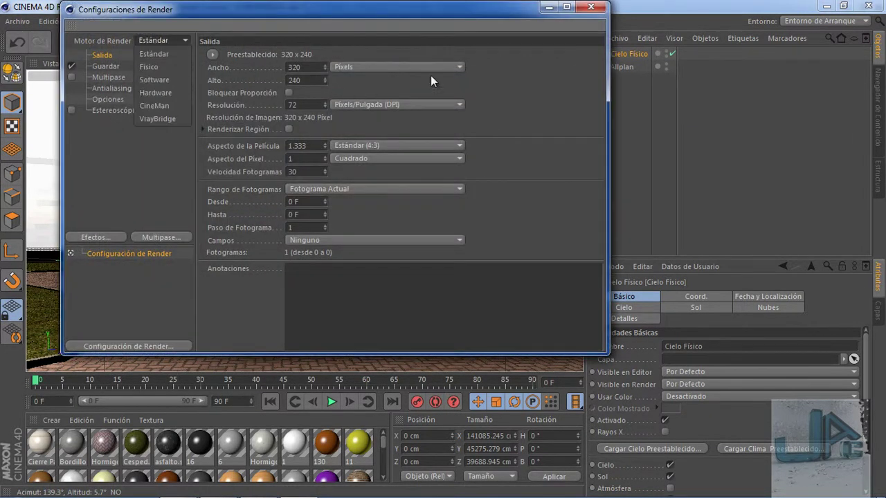
pyautogui.click(157, 67)
pyautogui.click(104, 121)
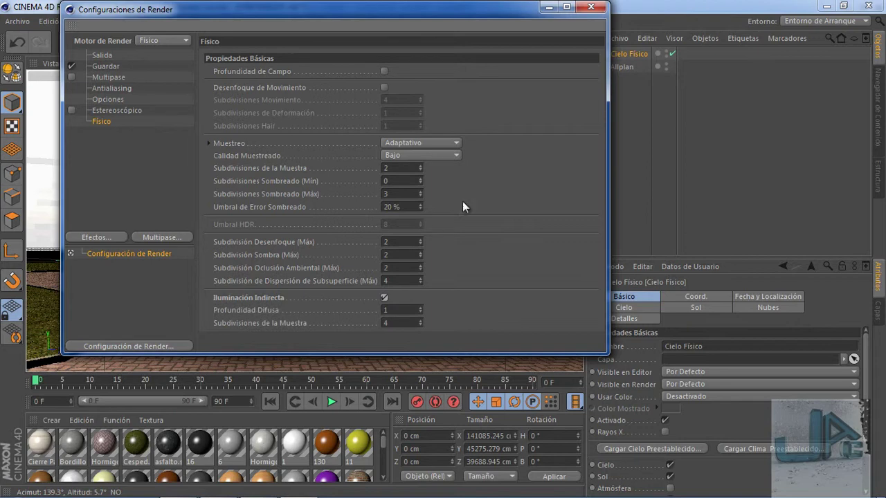
# Try Fijo and Adaptativo sampling, then settle on Progresivo sampling.
pyautogui.click(417, 138)
pyautogui.click(409, 182)
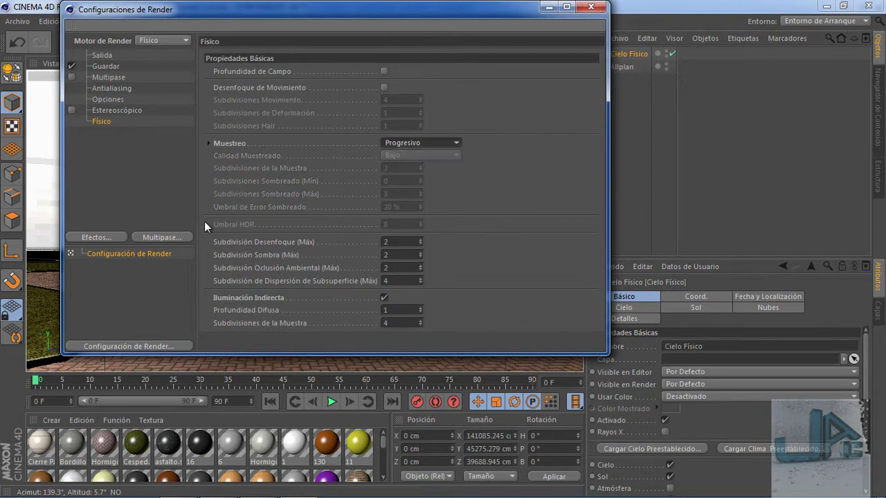
pyautogui.click(439, 142)
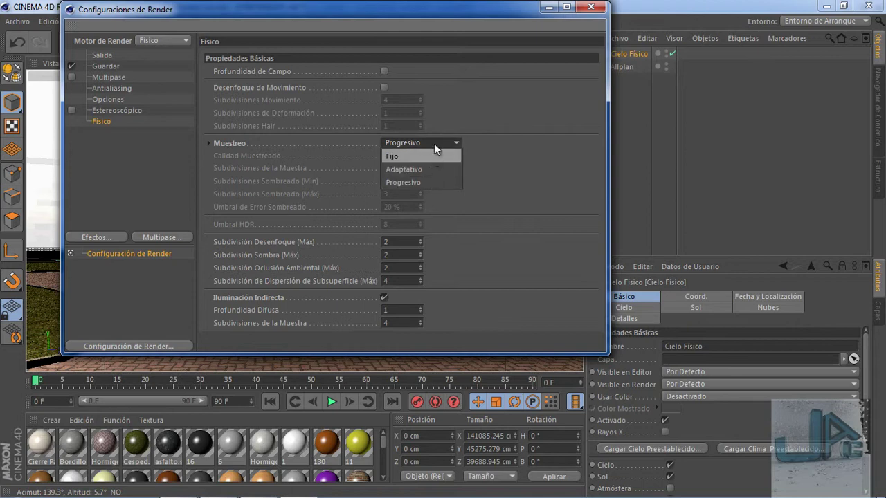
pyautogui.click(434, 143)
pyautogui.click(434, 141)
pyautogui.click(423, 157)
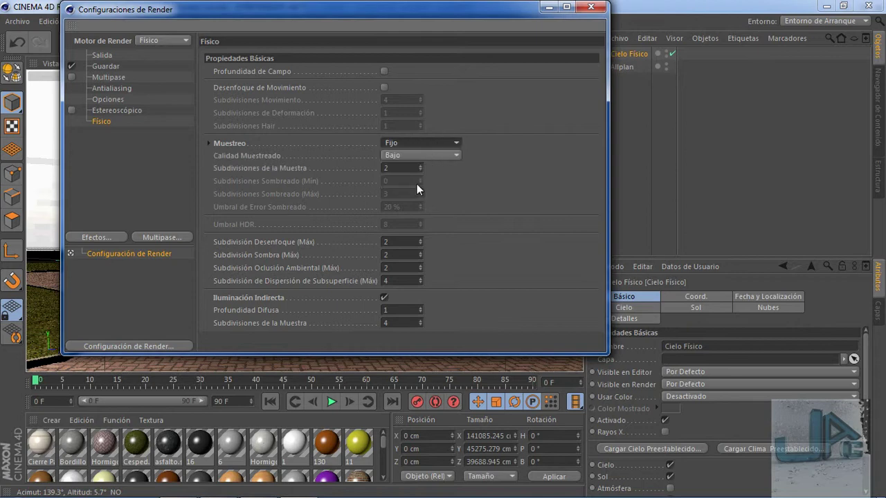
pyautogui.click(423, 147)
pyautogui.click(420, 167)
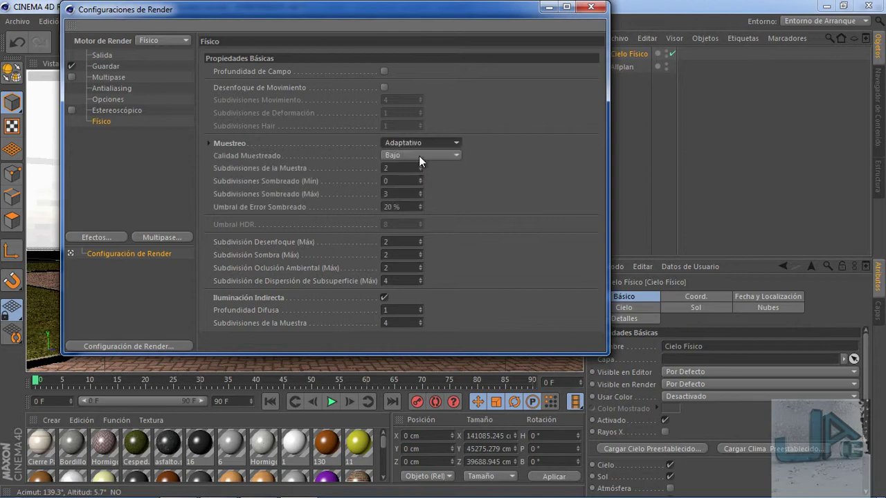
pyautogui.click(420, 145)
pyautogui.click(419, 181)
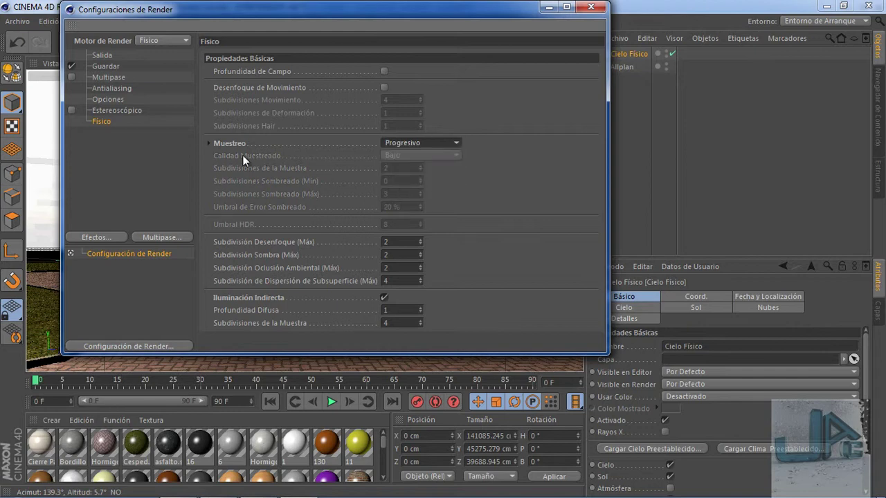
# Check the progressive sampling options, close Render Settings, and render the active view.
pyautogui.click(208, 143)
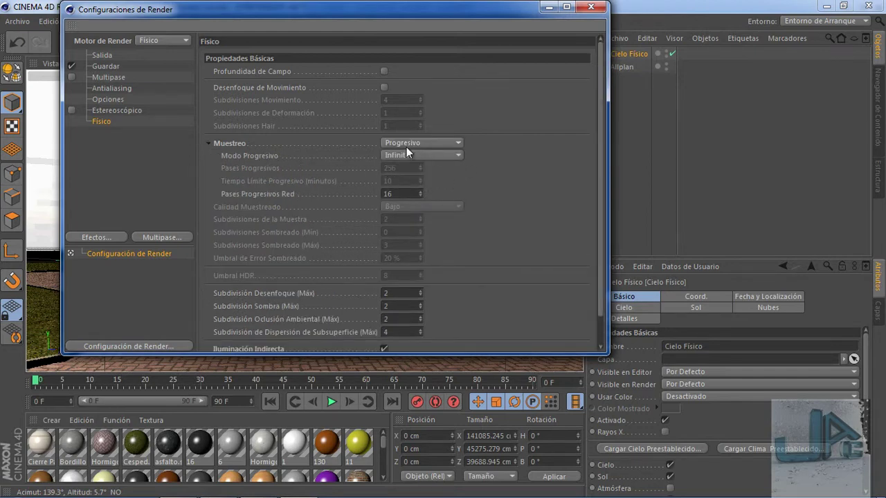
pyautogui.click(214, 143)
pyautogui.click(590, 7)
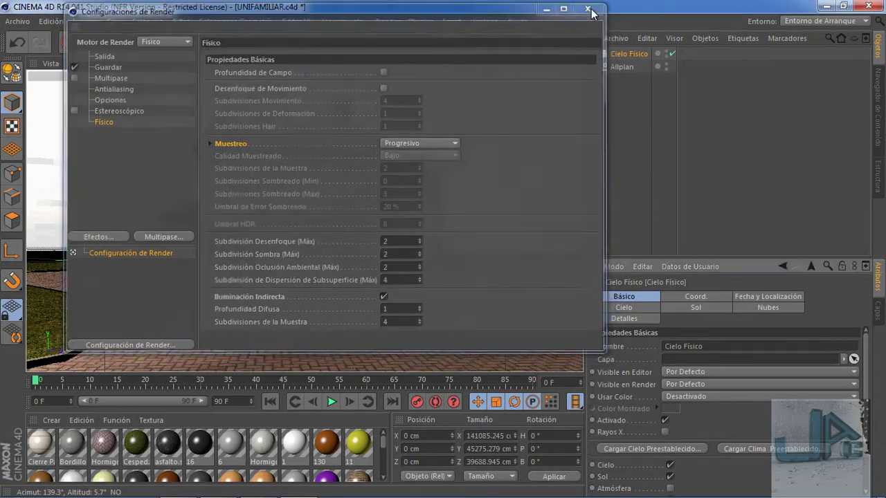
pyautogui.click(294, 43)
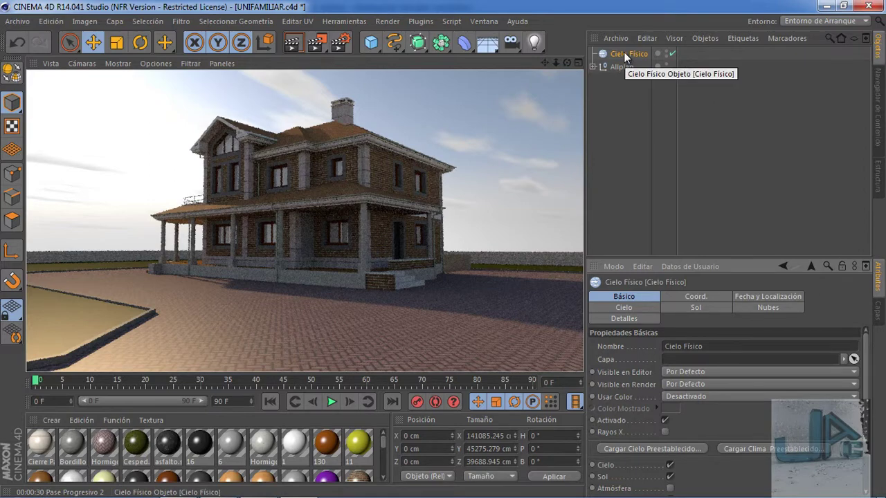
pyautogui.press('Escape')
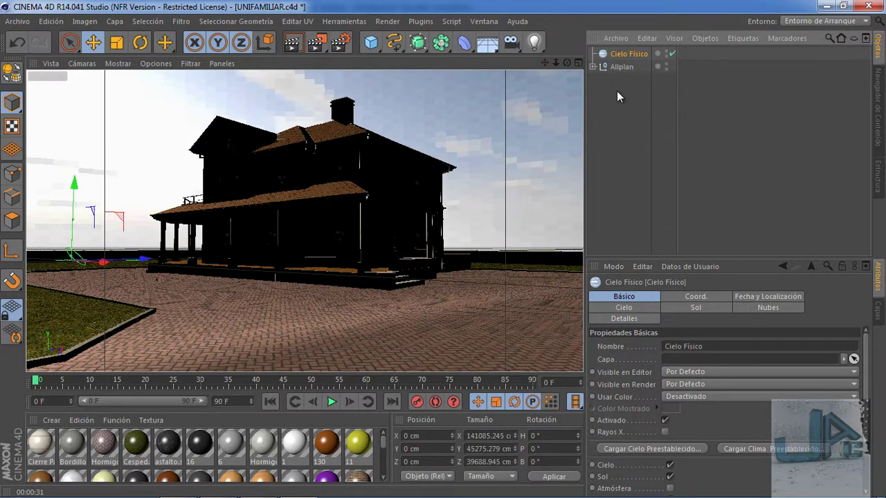
# Set the Cielo Físico hour to 13:54:53 in Gestor de Cielos, then render the daylit view.
pyautogui.doubleClick(607, 57)
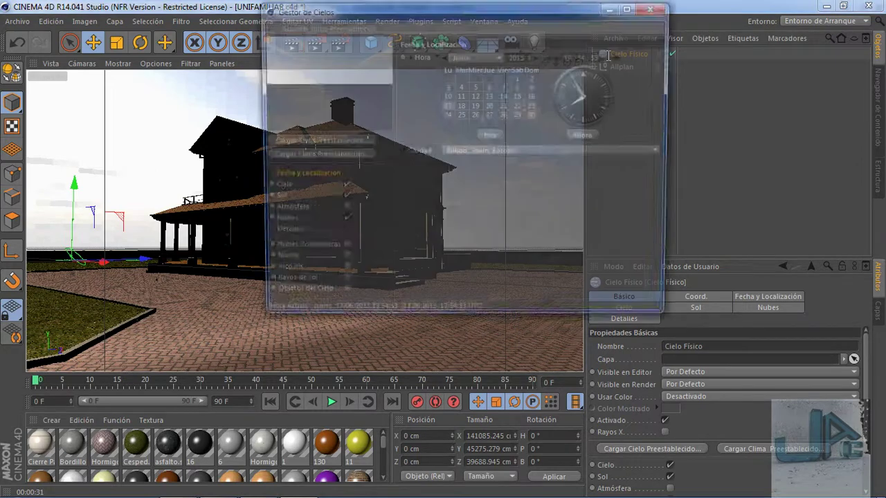
pyautogui.click(572, 56)
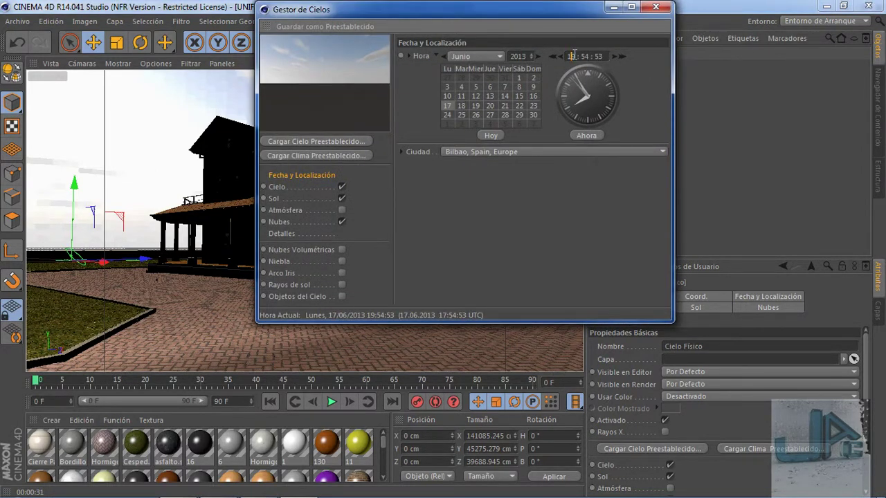
pyautogui.write('15')
pyautogui.press('BackSpace')
pyautogui.write('3')
pyautogui.press('Return')
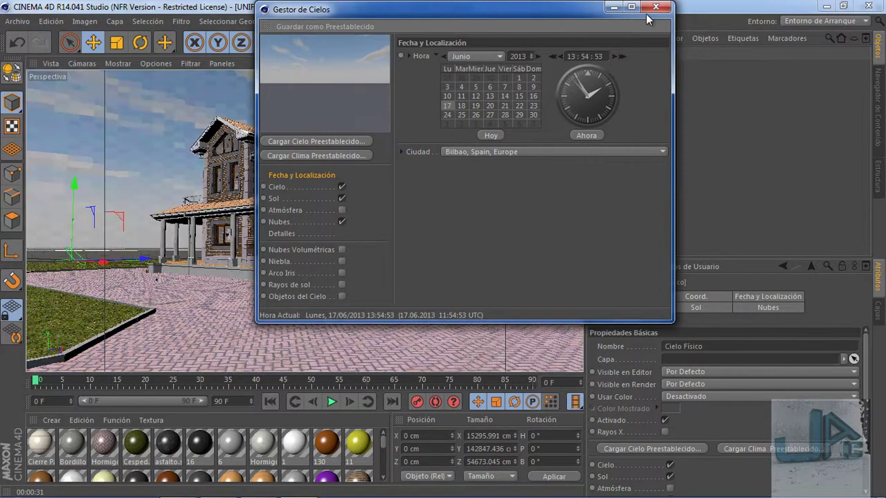
pyautogui.click(656, 7)
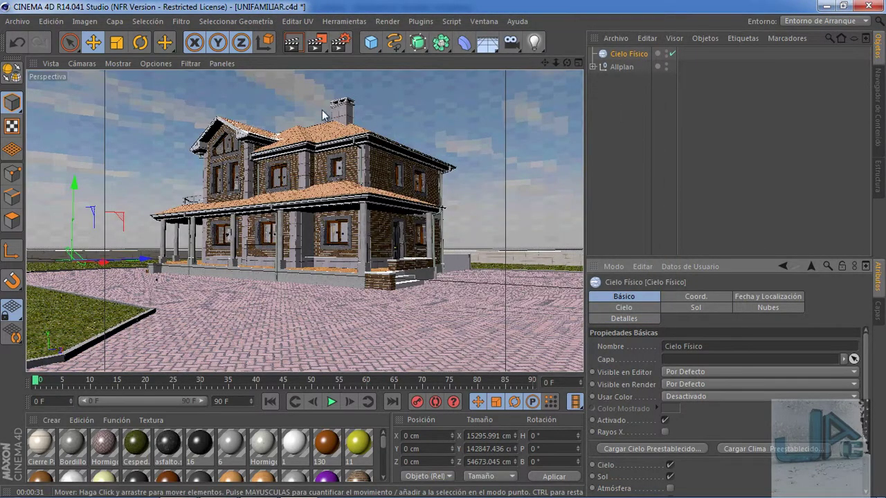
pyautogui.click(298, 45)
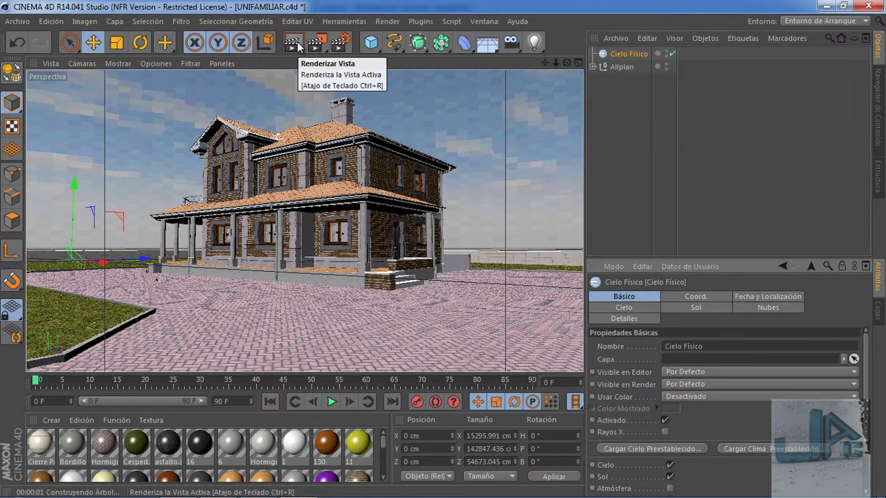